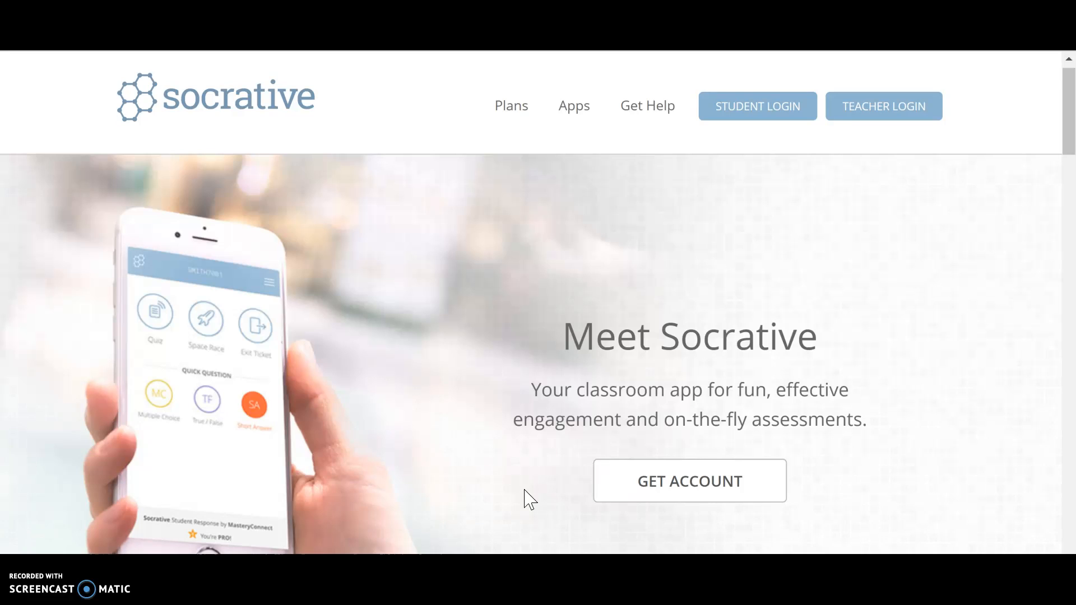
Open the account plans page and compare the features of the free, K-12, and higher ed and corporate plans
{"action": "left_click", "coordinate": [655, 482]}
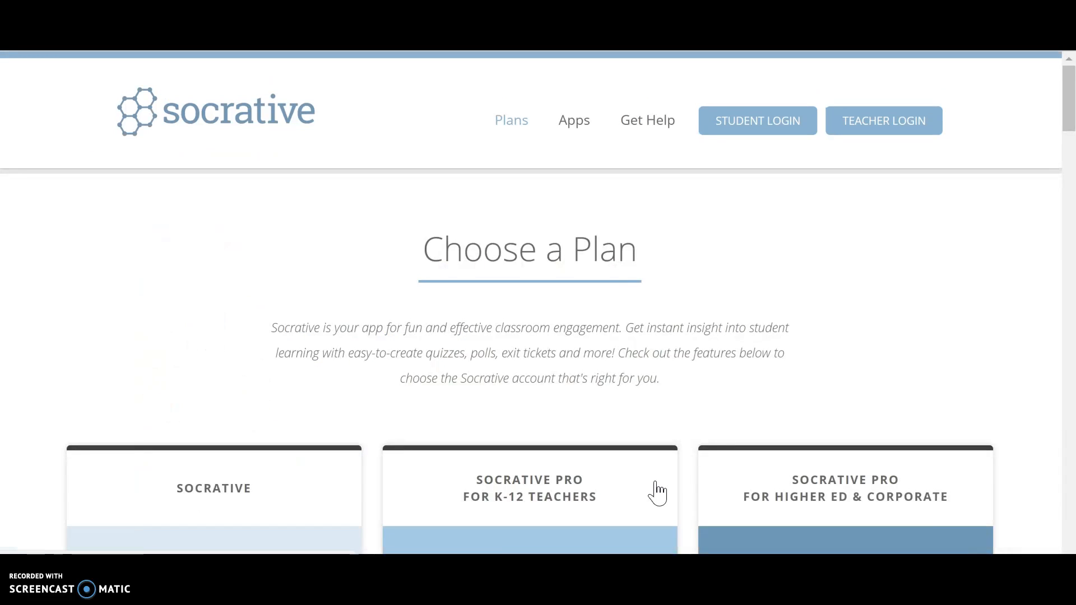
{"action": "left_click", "coordinate": [615, 403]}
{"action": "scroll", "coordinate": [619, 409], "scroll_direction": "down", "scroll_amount": 3}
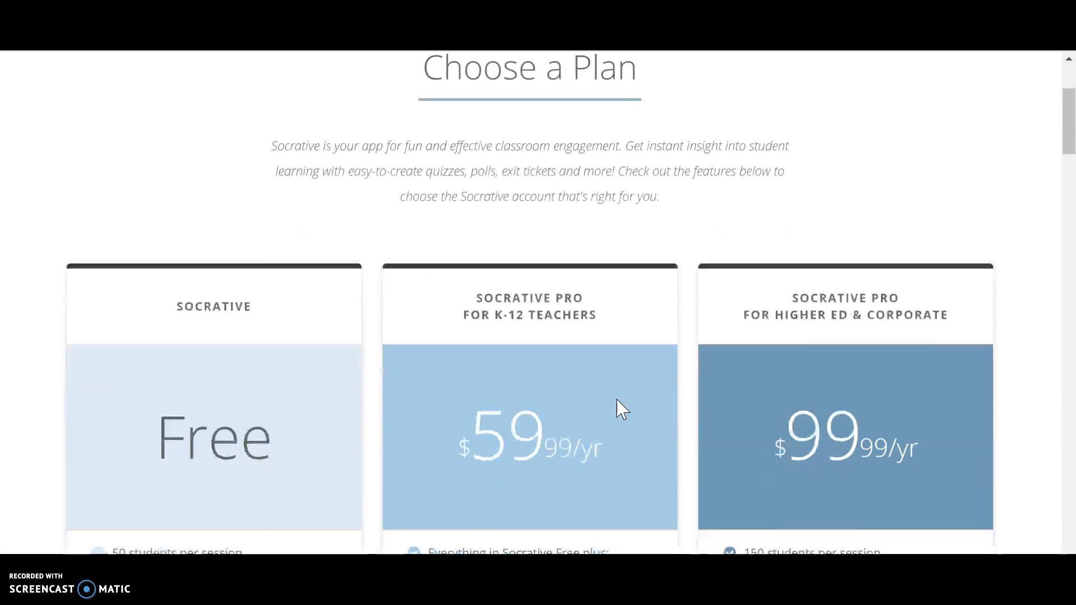
{"action": "scroll", "coordinate": [622, 409], "scroll_direction": "down", "scroll_amount": 2}
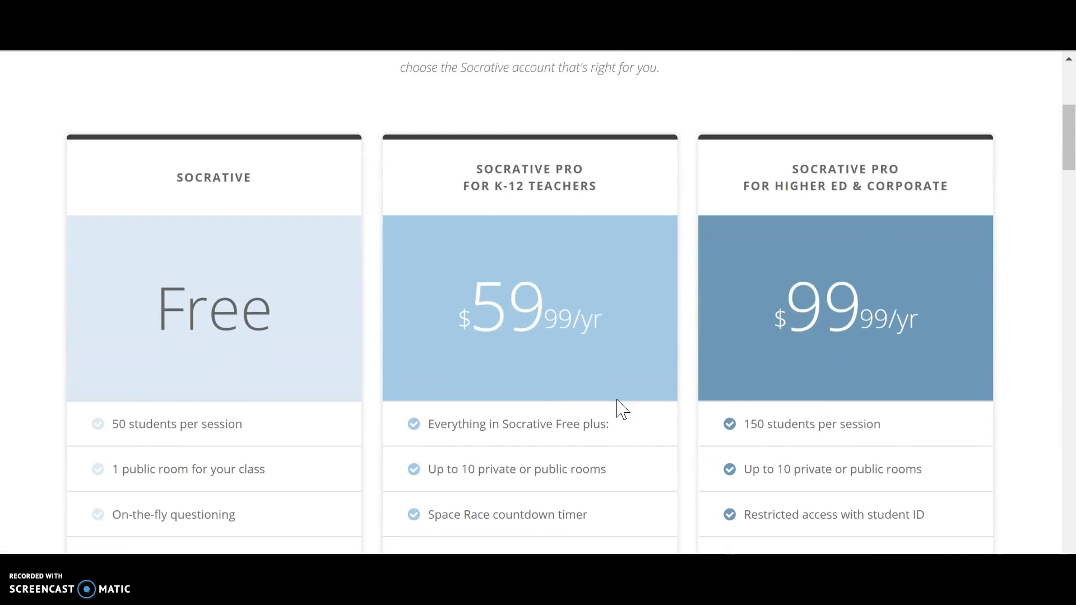
{"action": "scroll", "coordinate": [619, 408], "scroll_direction": "down", "scroll_amount": 2}
{"action": "left_click", "coordinate": [591, 413]}
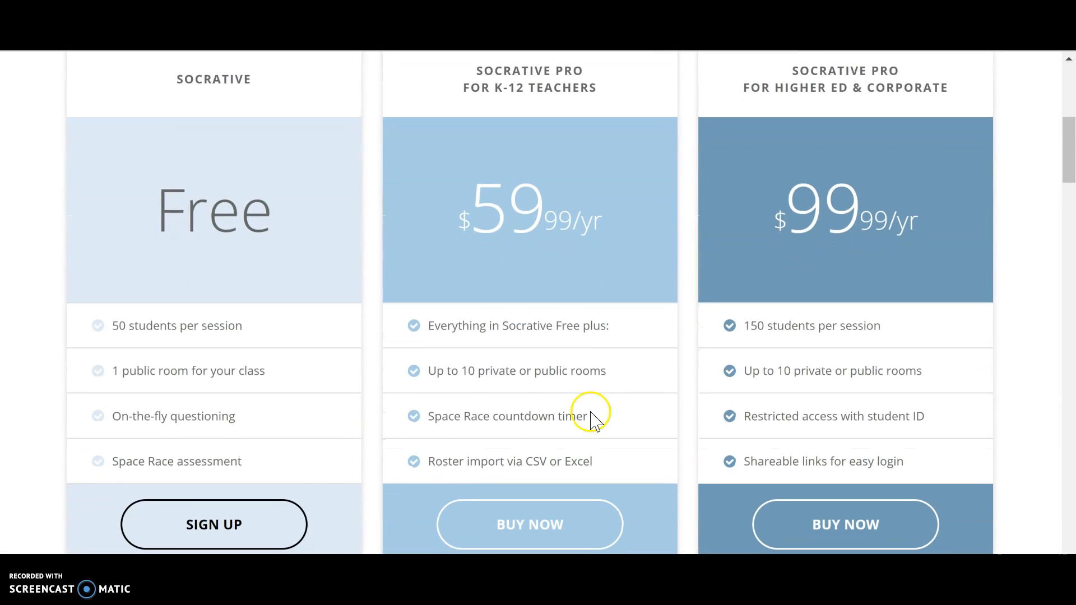
Open the free plan's sign-up form, look over the new teacher profile fields, and return to the plans page
{"action": "left_click", "coordinate": [217, 525]}
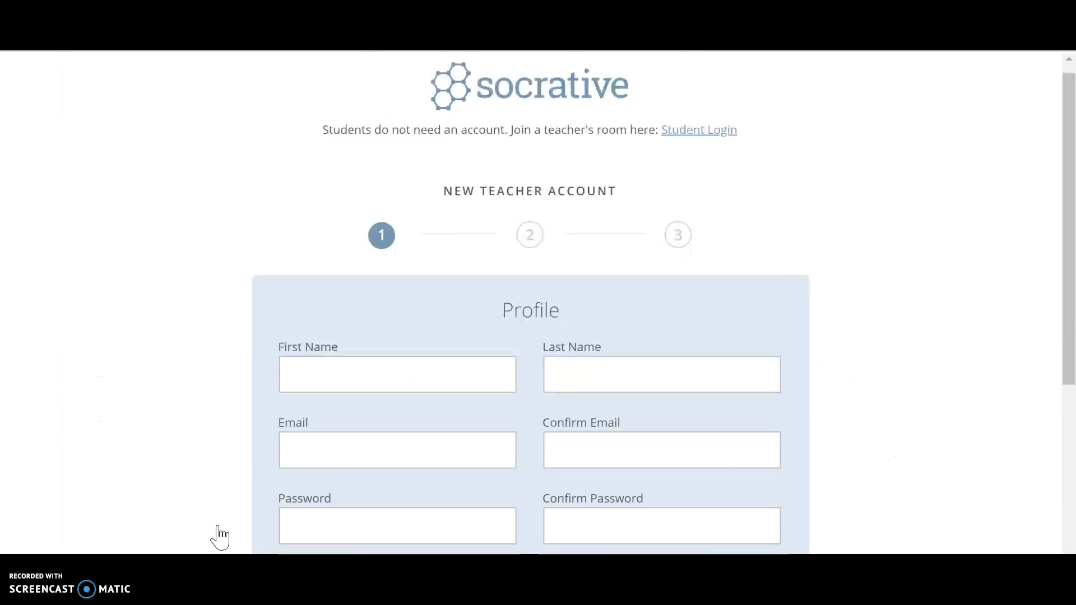
{"action": "scroll", "coordinate": [219, 537], "scroll_direction": "down", "scroll_amount": 1}
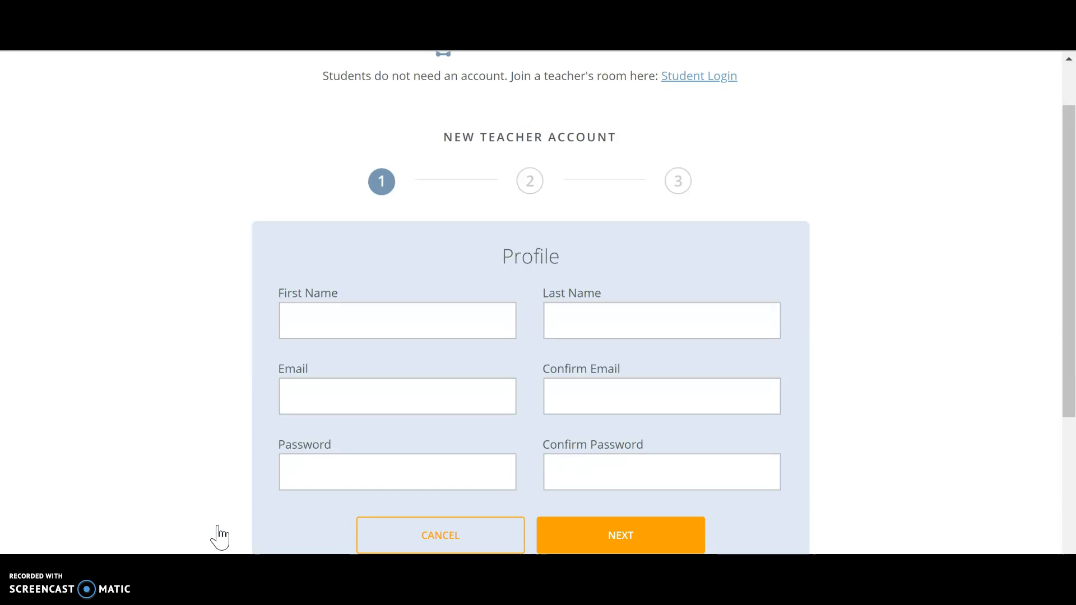
{"action": "scroll", "coordinate": [28, 250], "scroll_direction": "up", "scroll_amount": 1}
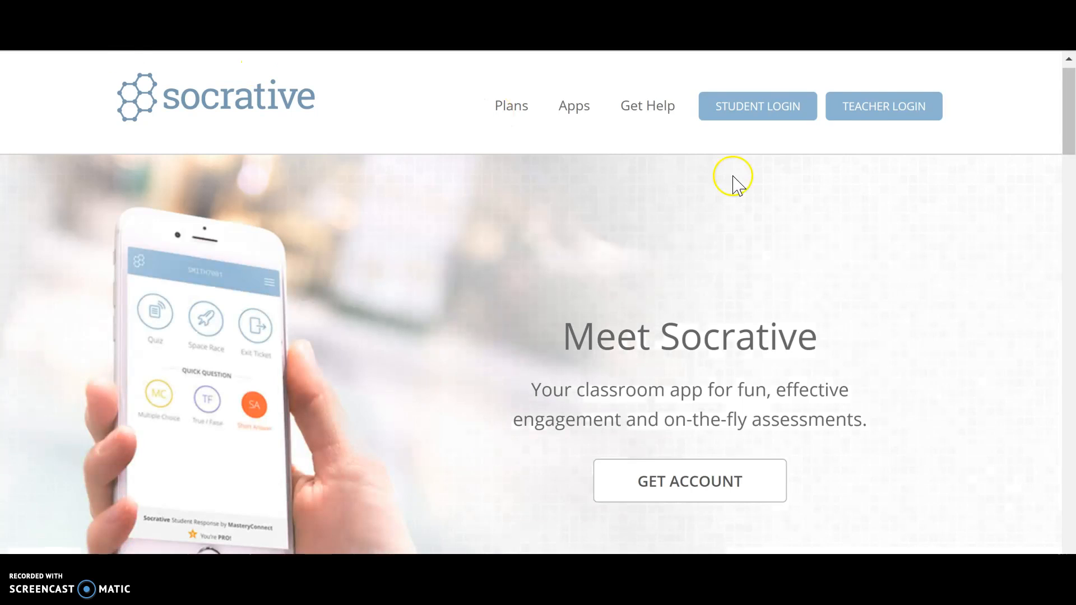
Enter the teacher account through the teacher login and dismiss the discount offer banner
{"action": "left_click", "coordinate": [864, 107]}
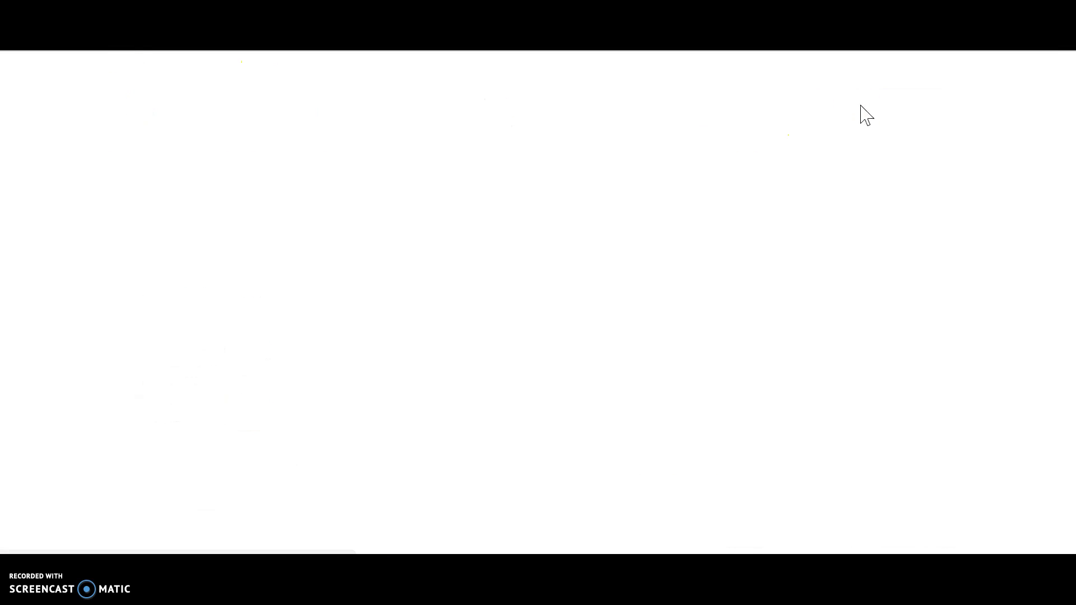
{"action": "left_click", "coordinate": [856, 109]}
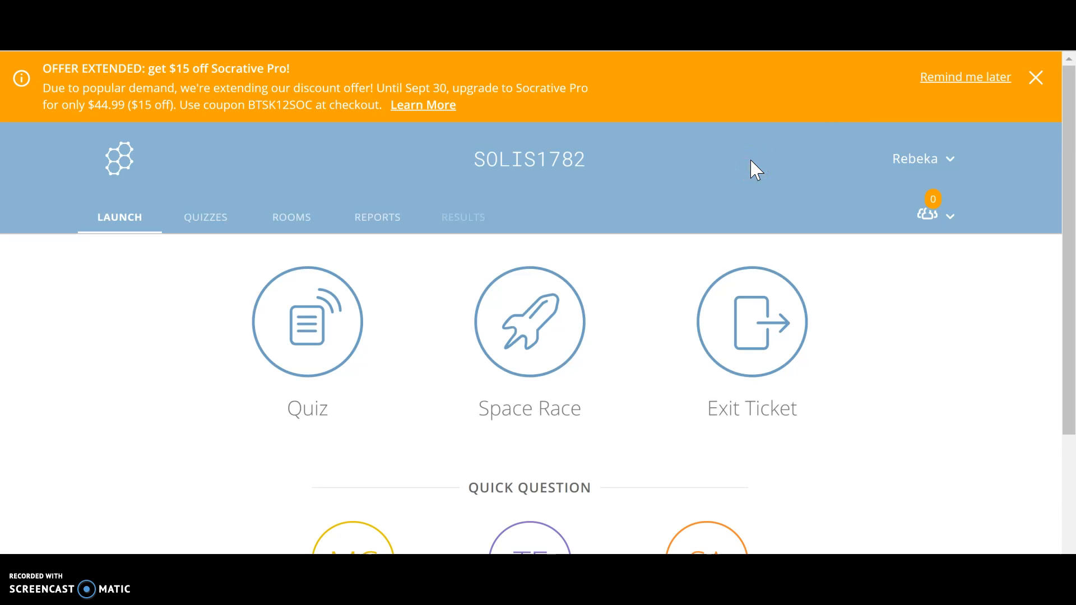
{"action": "left_click", "coordinate": [1036, 78]}
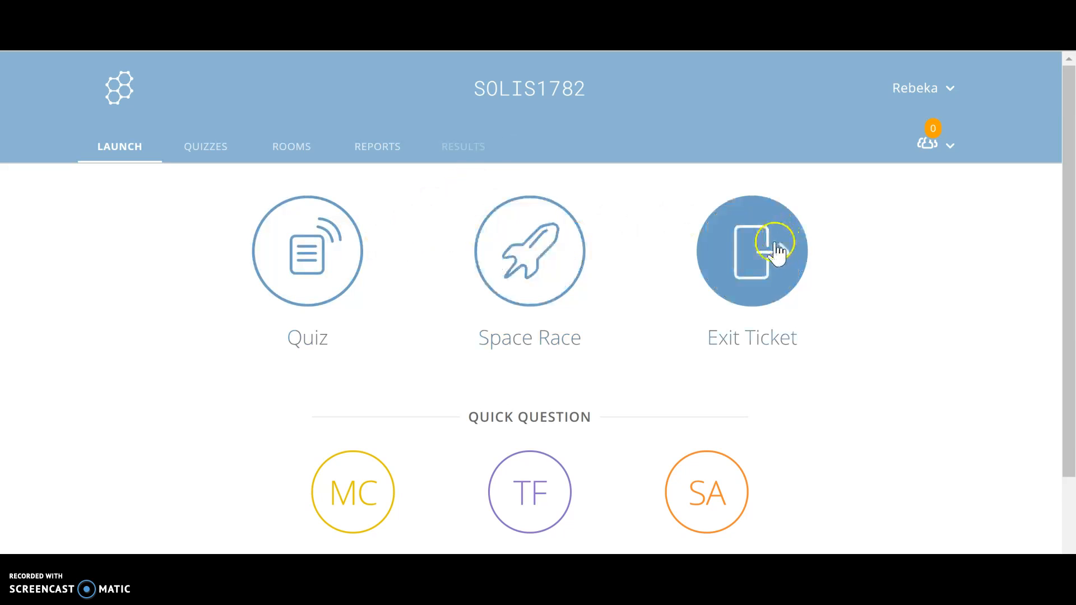
Start launching a quiz, choose Physical and Chemical Changes, and continue to the delivery method and settings
{"action": "scroll", "coordinate": [434, 459], "scroll_direction": "down", "scroll_amount": 1}
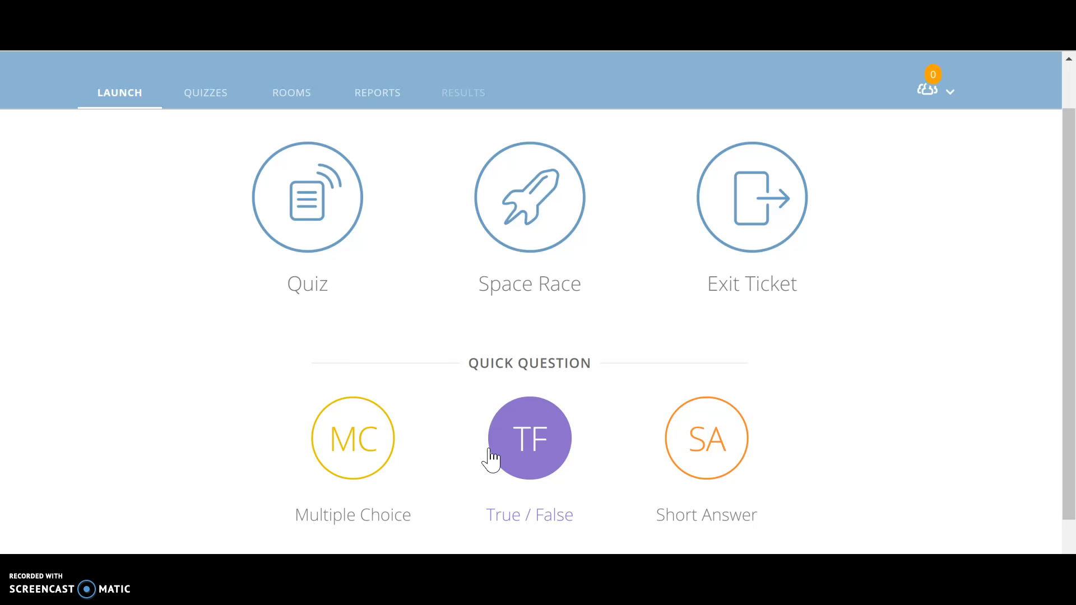
{"action": "left_click", "coordinate": [655, 444]}
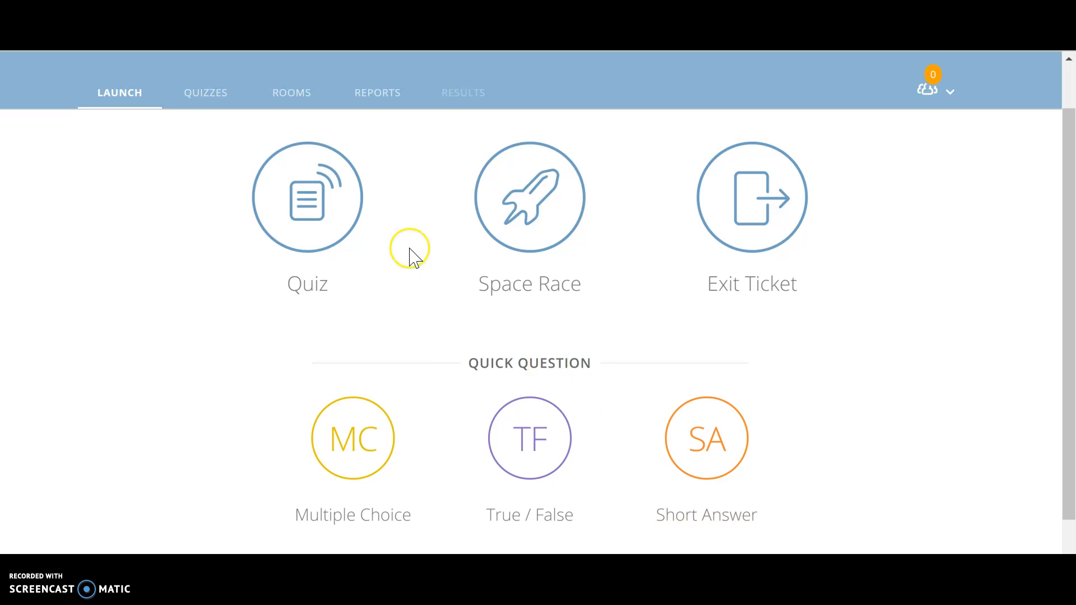
{"action": "left_click", "coordinate": [332, 226]}
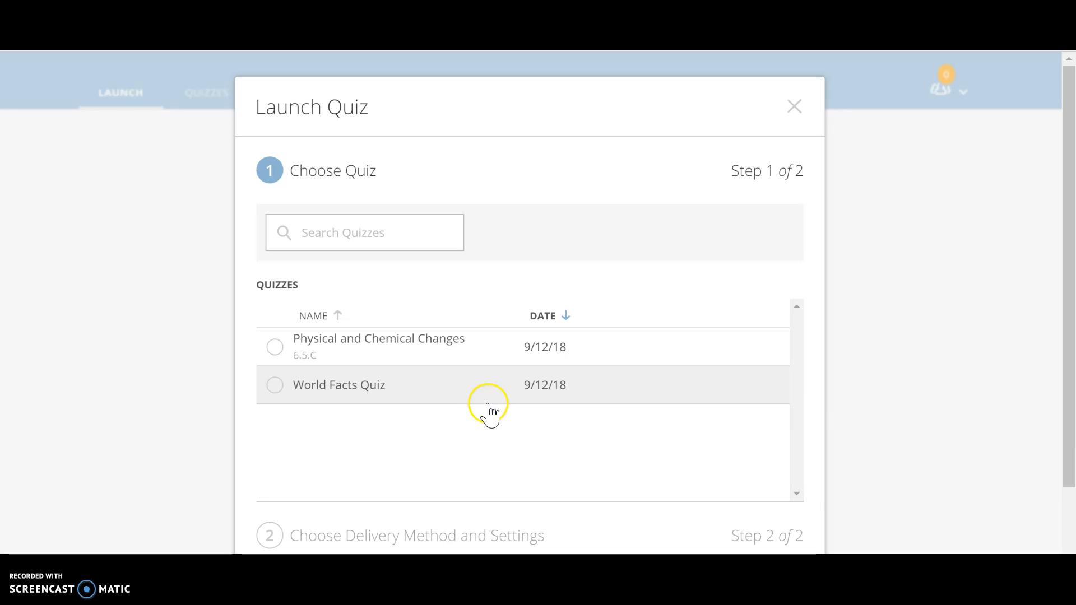
{"action": "scroll", "coordinate": [514, 434], "scroll_direction": "down", "scroll_amount": 2}
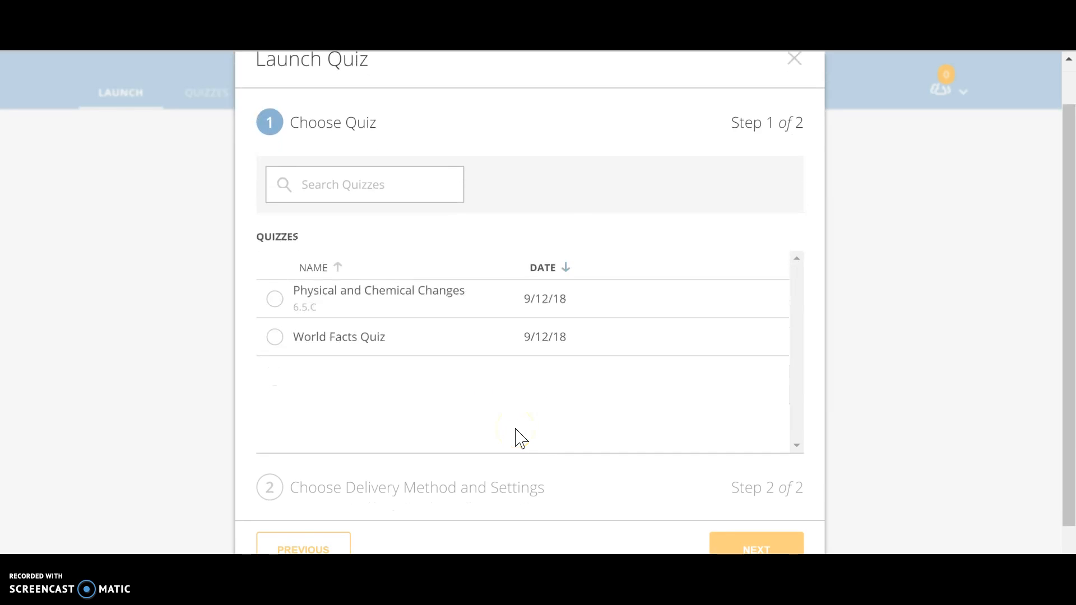
{"action": "scroll", "coordinate": [577, 359], "scroll_direction": "down", "scroll_amount": 1}
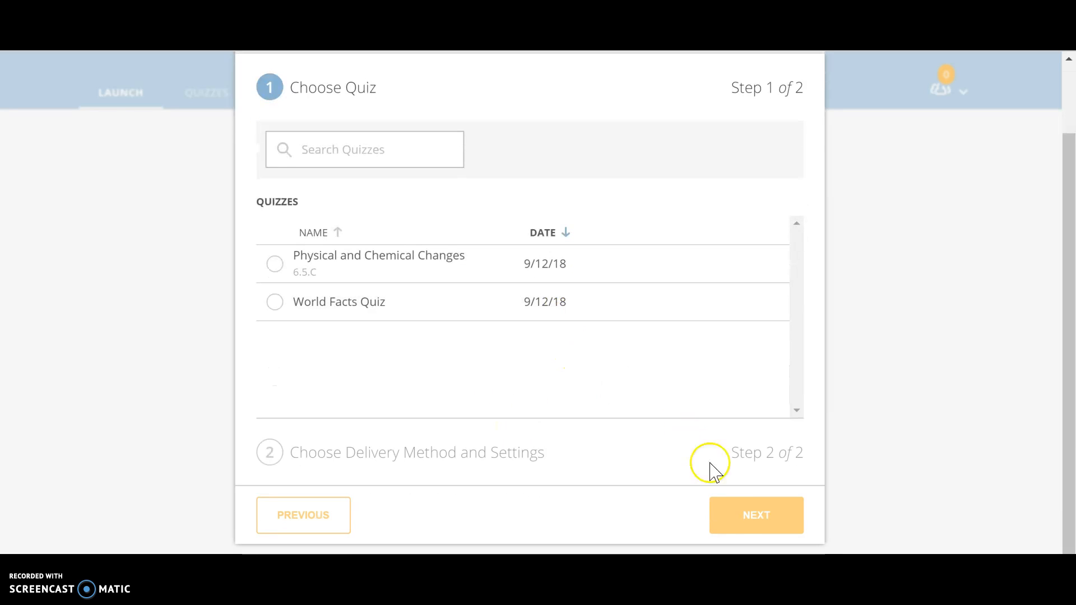
{"action": "left_click", "coordinate": [284, 276]}
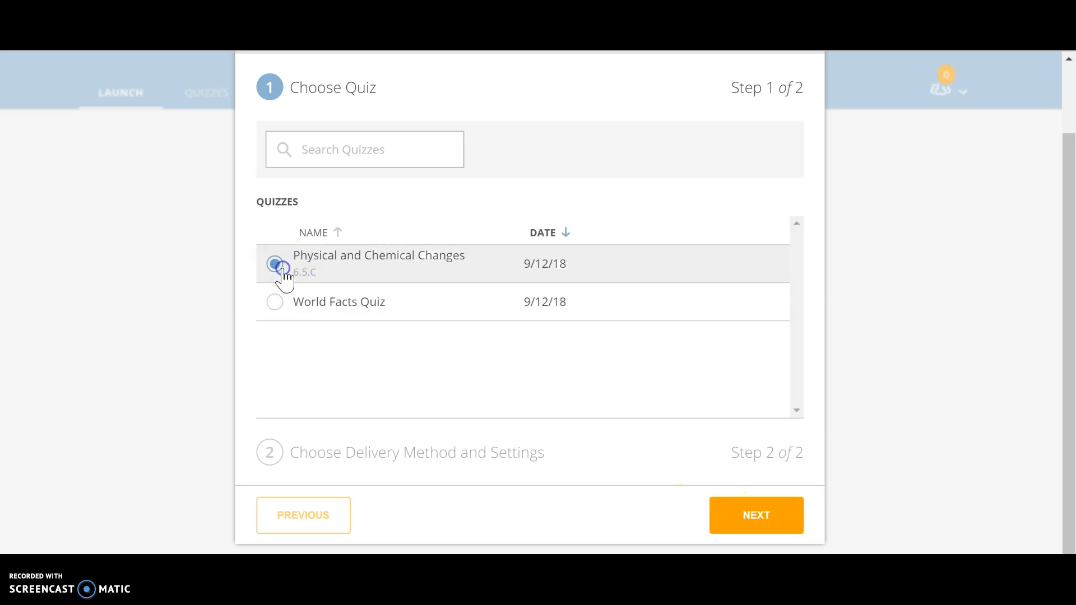
{"action": "right_click", "coordinate": [742, 519]}
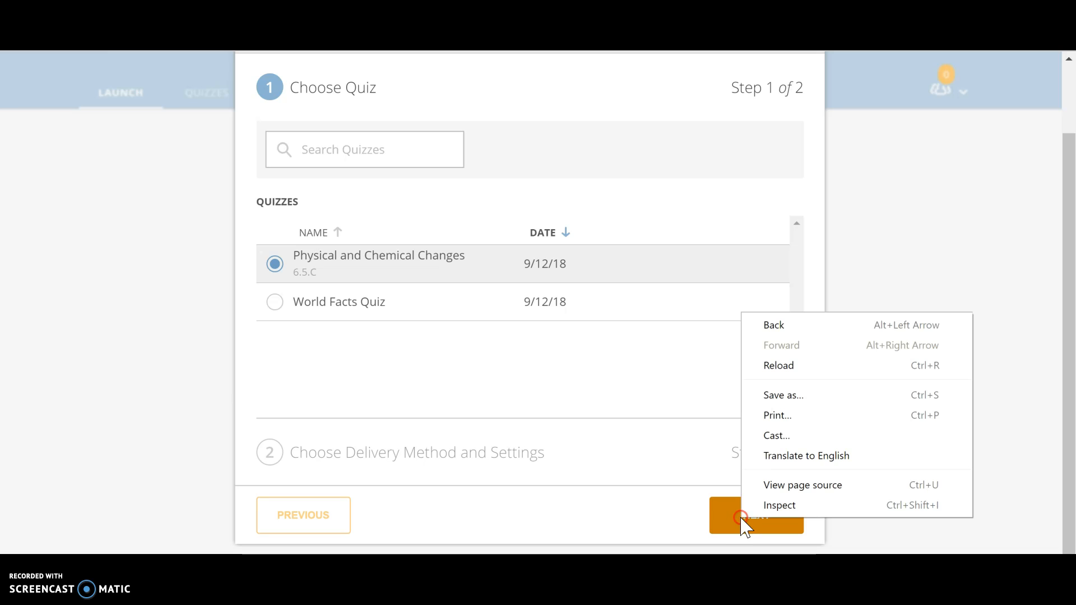
{"action": "left_click", "coordinate": [745, 526]}
{"action": "left_click", "coordinate": [555, 524]}
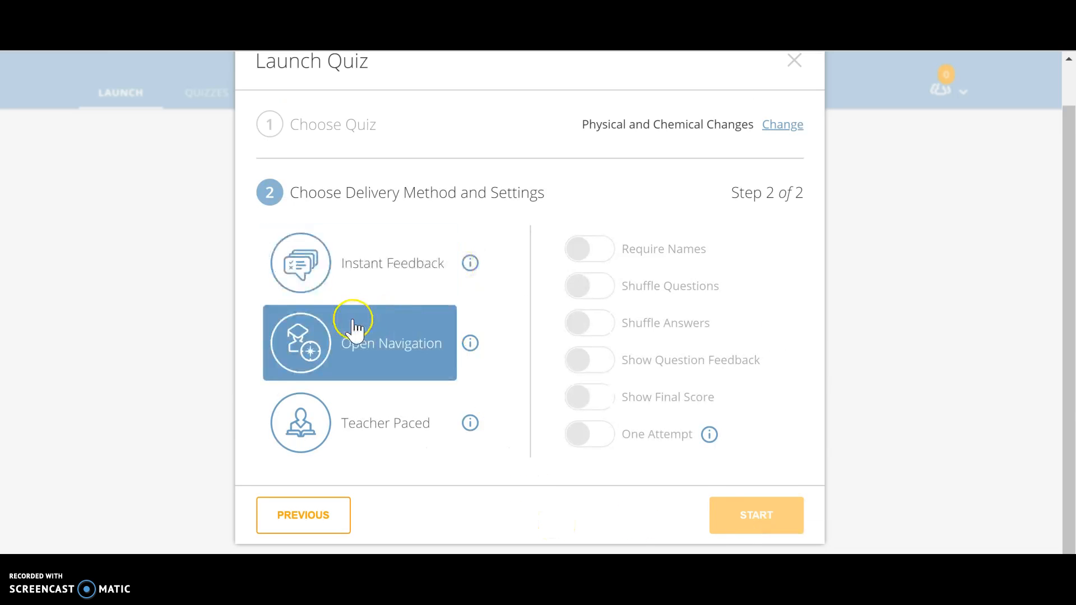
Read the descriptions of the Instant Feedback, Open Navigation and Teacher Paced delivery methods
{"action": "left_click", "coordinate": [470, 263]}
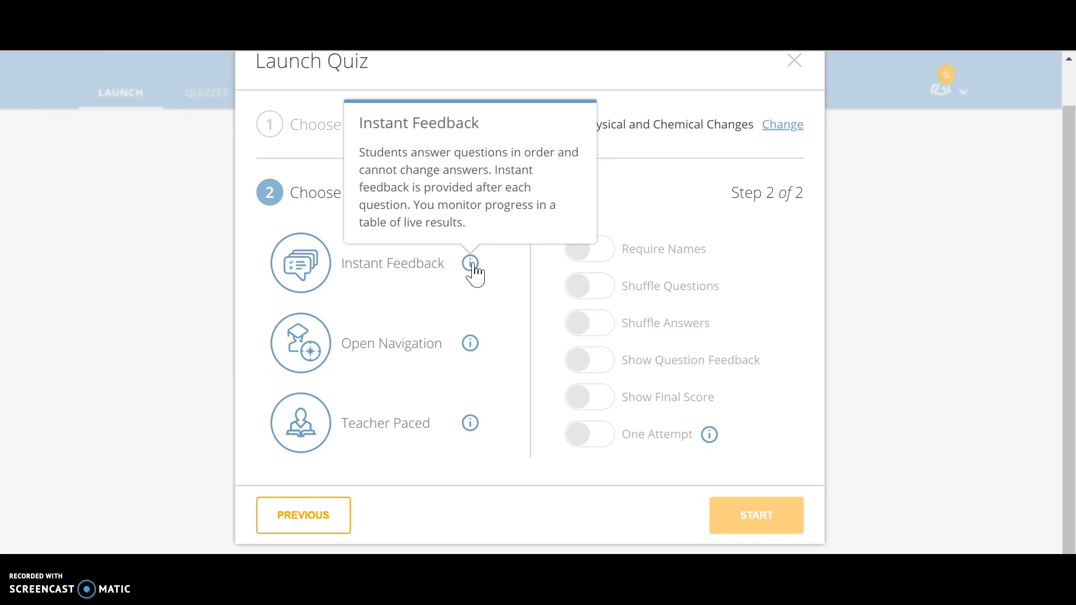
{"action": "left_click", "coordinate": [470, 344]}
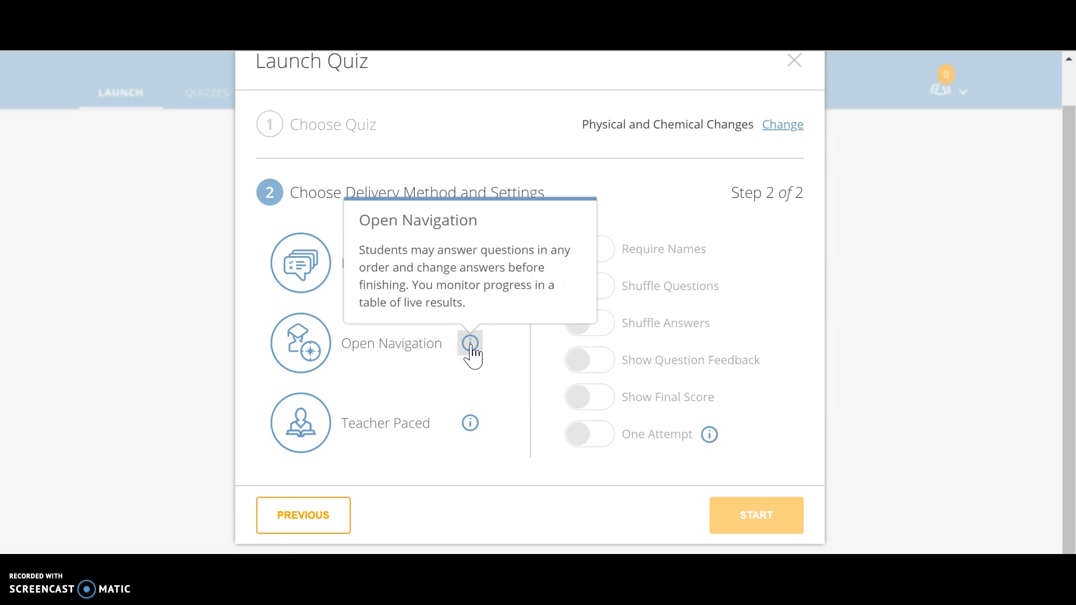
{"action": "left_click", "coordinate": [470, 424]}
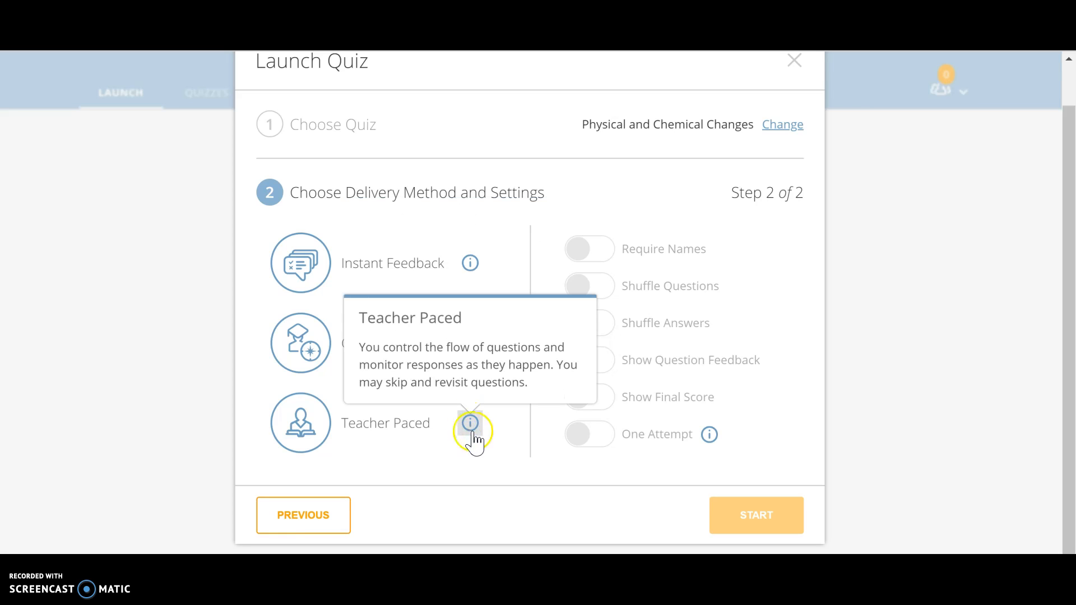
{"action": "left_click", "coordinate": [502, 463]}
Choose Teacher Paced delivery, switch on Show Final Score, and start the quiz
{"action": "left_click", "coordinate": [372, 435]}
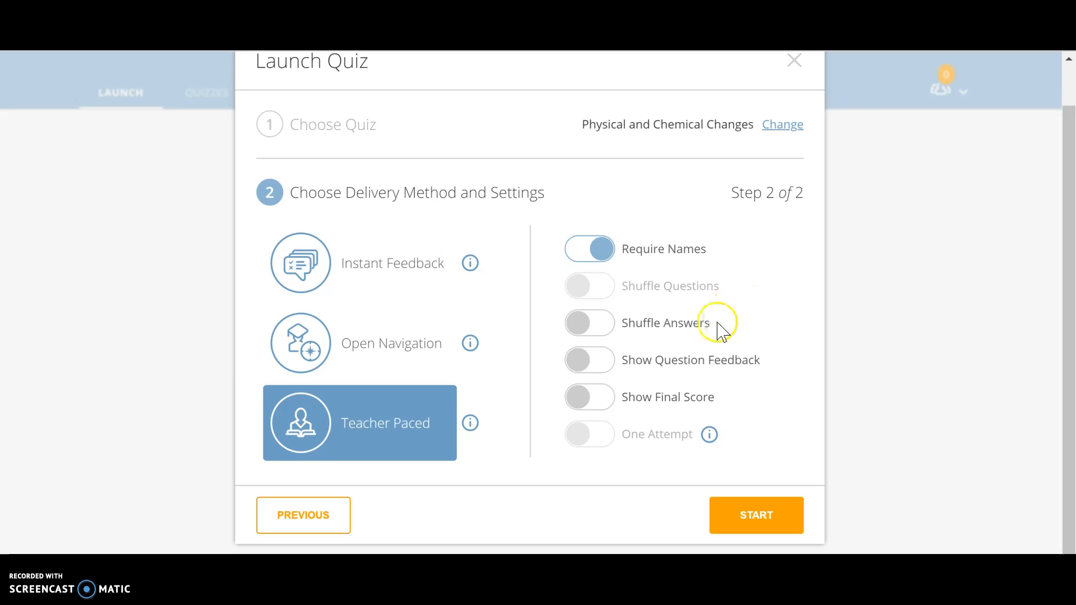
{"action": "left_click", "coordinate": [586, 397]}
{"action": "left_click", "coordinate": [744, 519]}
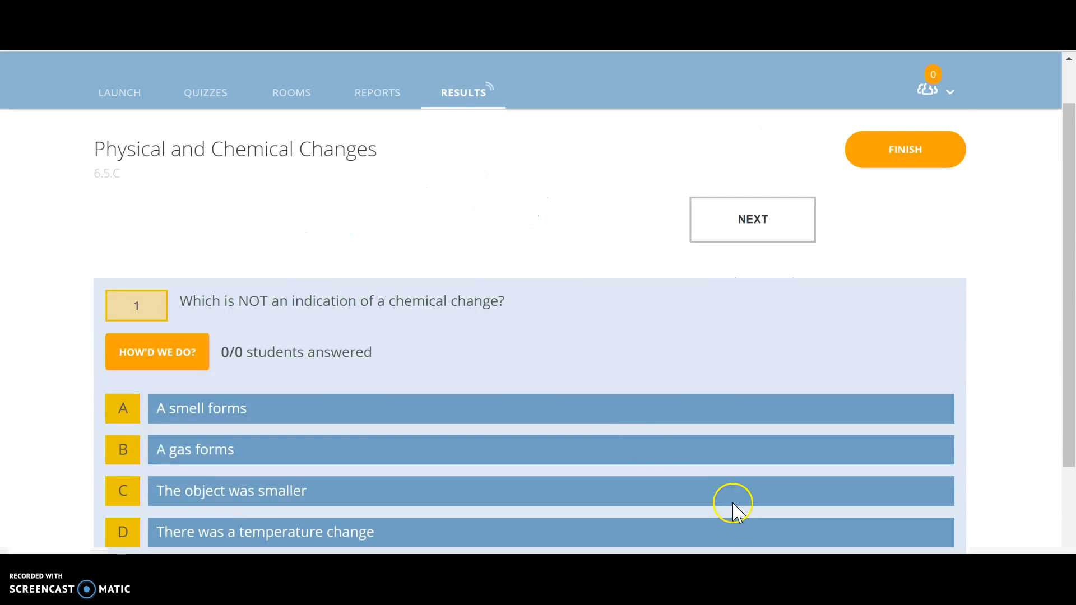
Look over question 1 with its answer choices and check how the students did on it
{"action": "scroll", "coordinate": [538, 311], "scroll_direction": "down", "scroll_amount": 1}
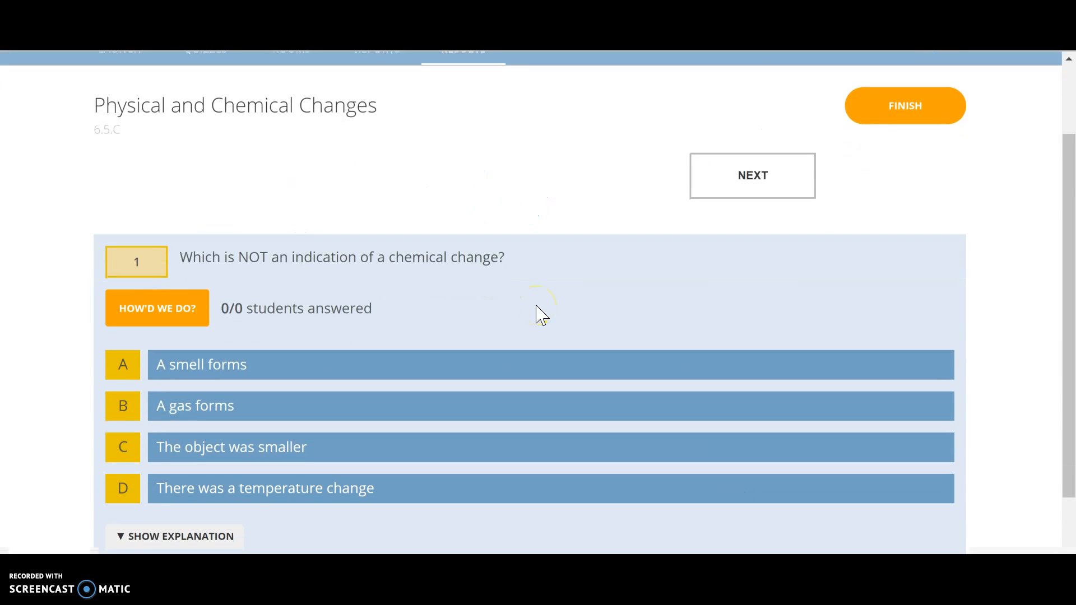
{"action": "scroll", "coordinate": [537, 306], "scroll_direction": "down", "scroll_amount": 2}
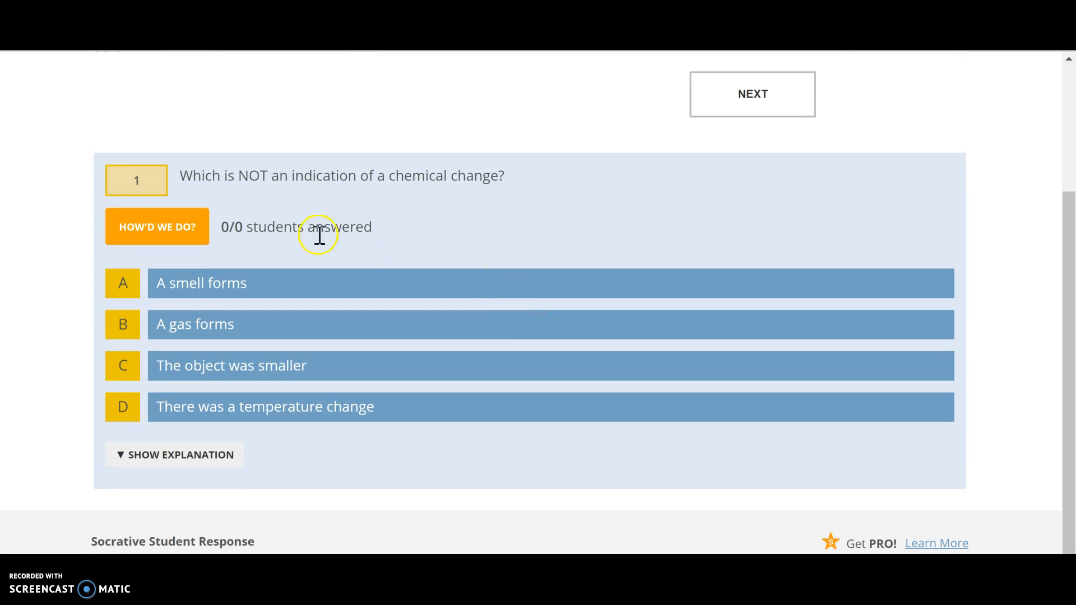
{"action": "left_click", "coordinate": [198, 245]}
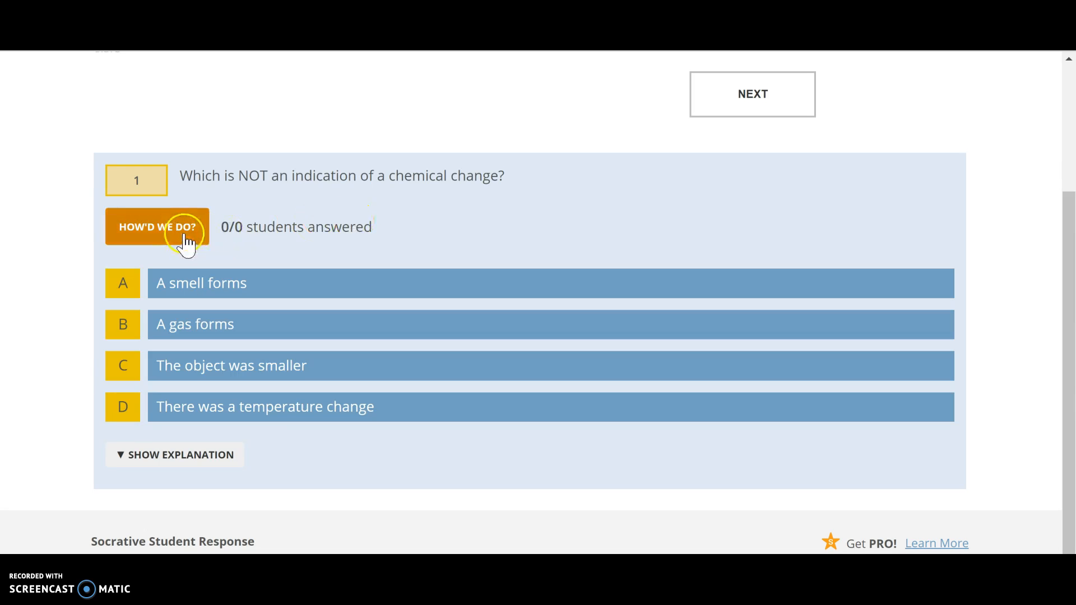
{"action": "left_click", "coordinate": [168, 234]}
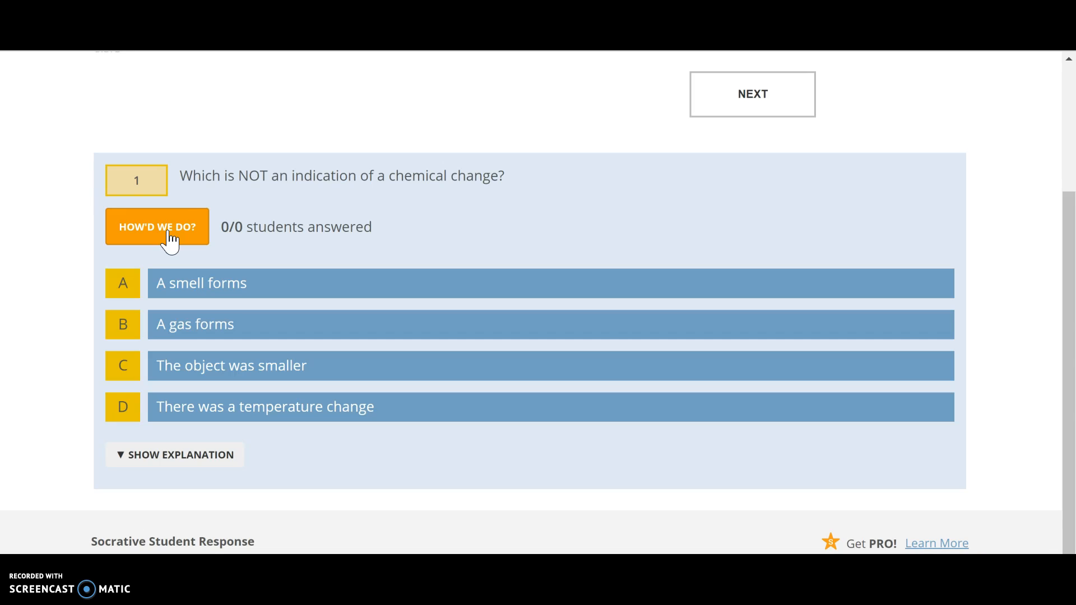
{"action": "scroll", "coordinate": [211, 233], "scroll_direction": "up", "scroll_amount": 2}
{"action": "left_click", "coordinate": [211, 228]}
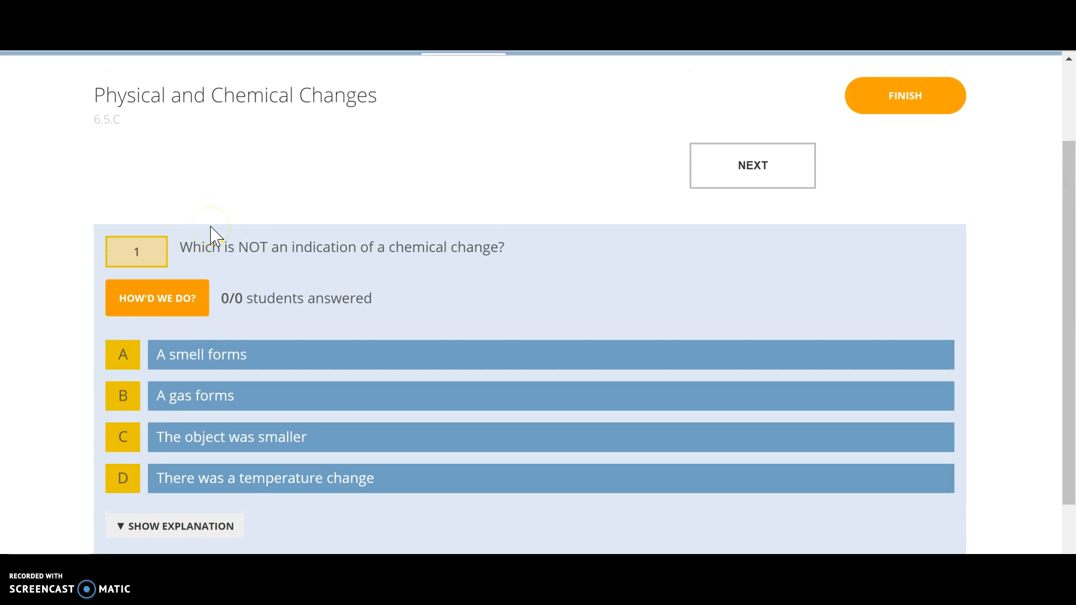
{"action": "scroll", "coordinate": [211, 233], "scroll_direction": "up", "scroll_amount": 2}
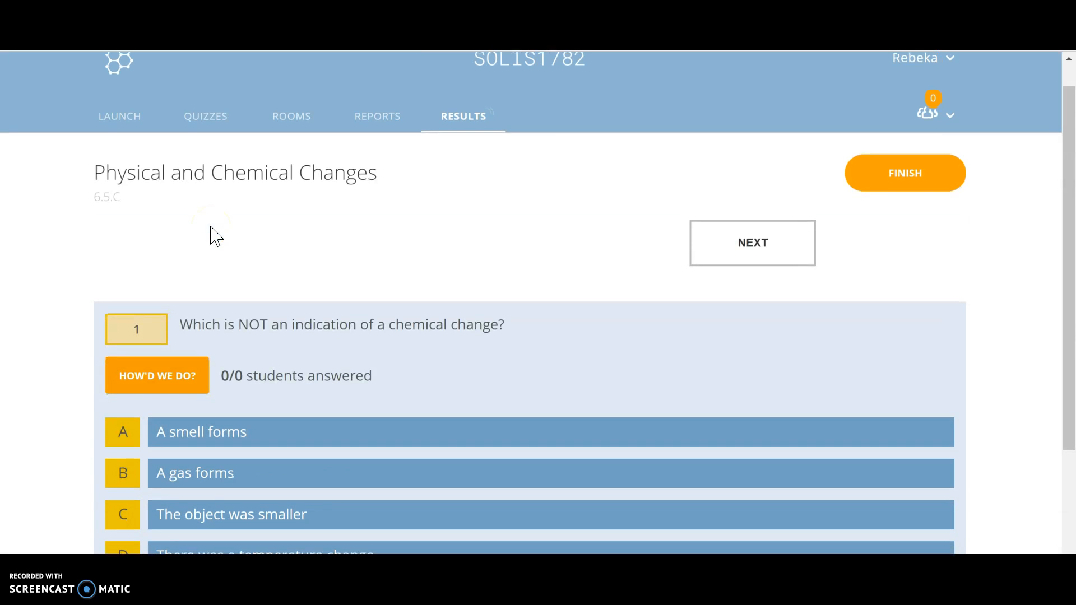
{"action": "scroll", "coordinate": [211, 234], "scroll_direction": "down", "scroll_amount": 2}
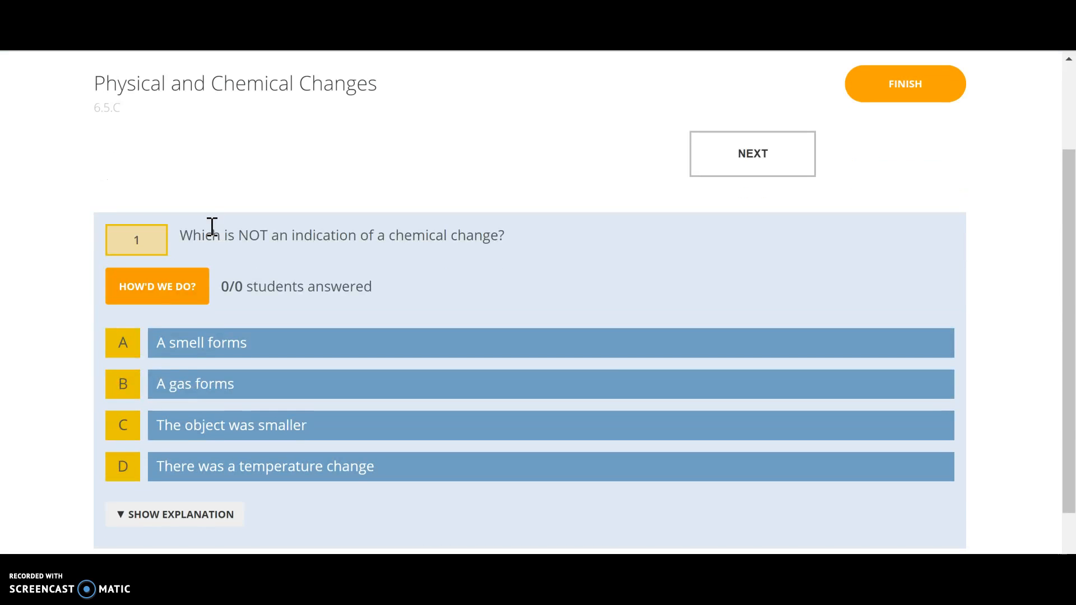
{"action": "left_click", "coordinate": [182, 382]}
{"action": "left_click", "coordinate": [183, 430]}
Show the explanation for question 1, read it, and hide it again
{"action": "scroll", "coordinate": [125, 432], "scroll_direction": "down", "scroll_amount": 1}
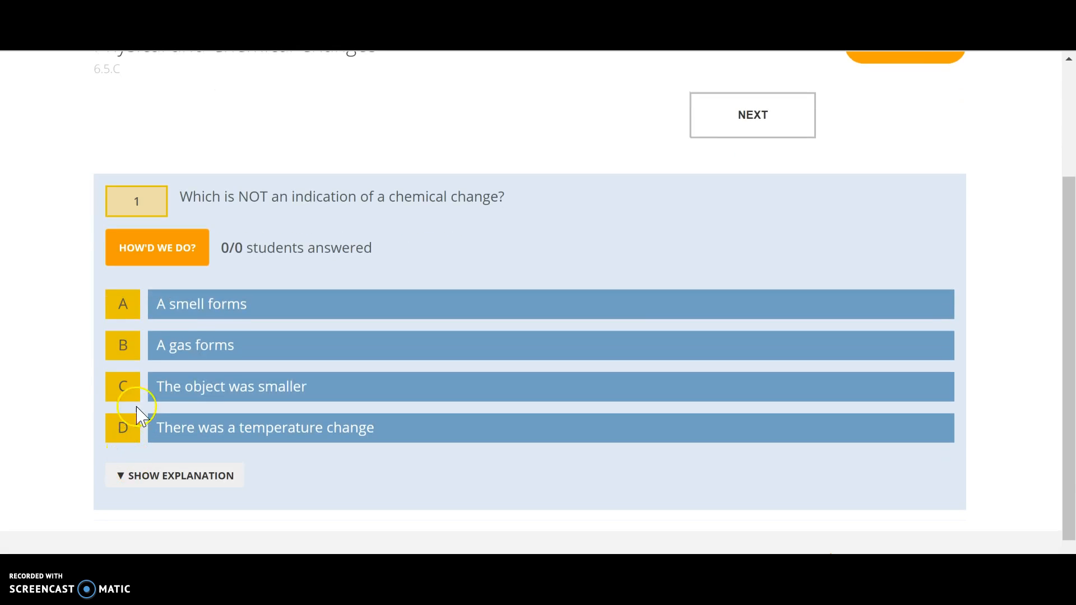
{"action": "scroll", "coordinate": [139, 403], "scroll_direction": "down", "scroll_amount": 1}
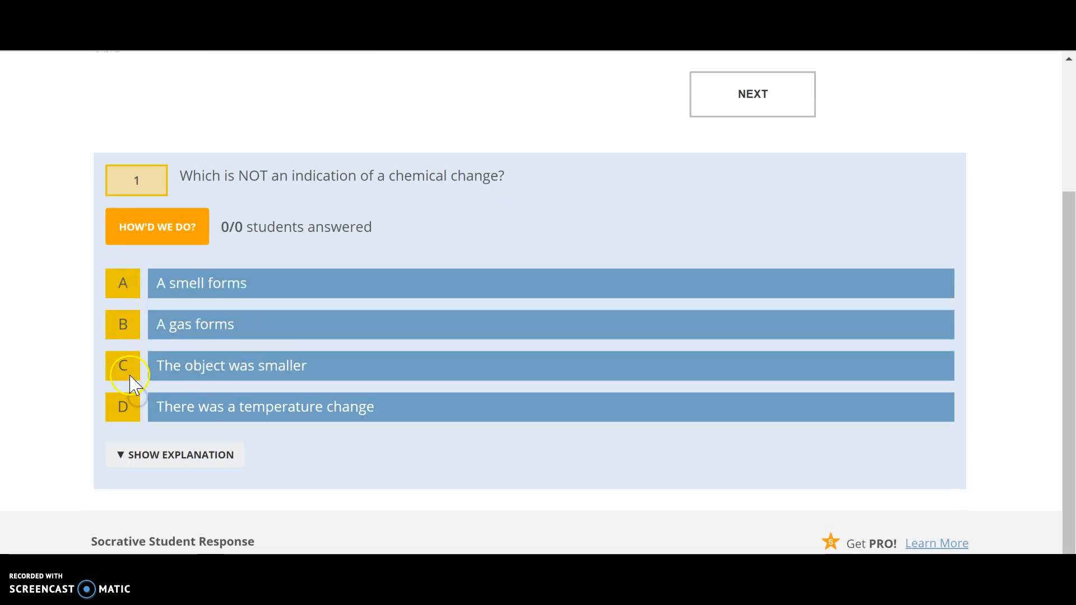
{"action": "left_click", "coordinate": [130, 451]}
{"action": "scroll", "coordinate": [125, 453], "scroll_direction": "down", "scroll_amount": 1}
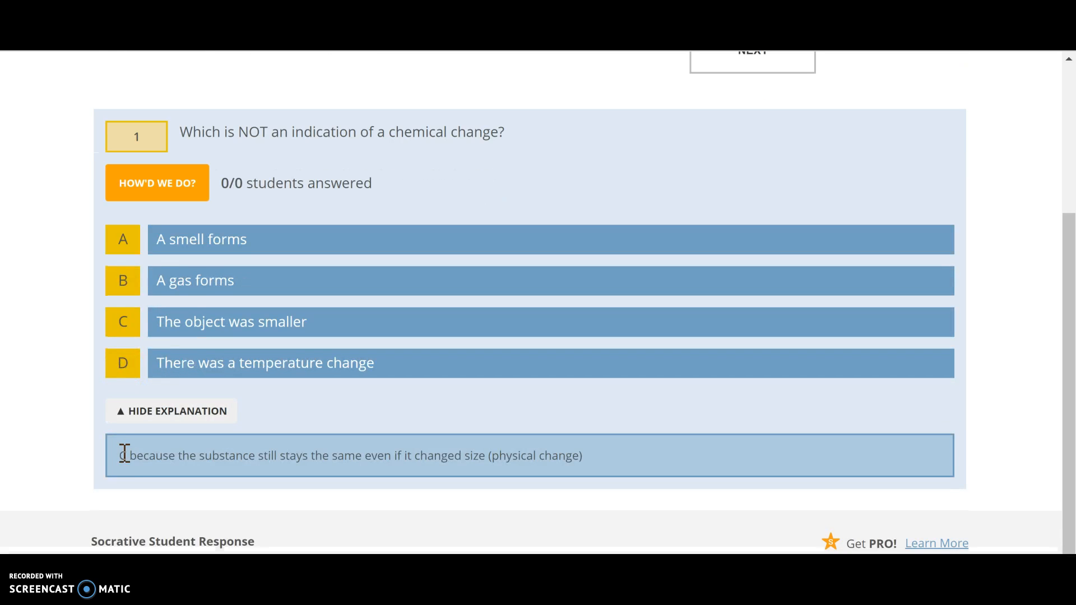
{"action": "scroll", "coordinate": [124, 453], "scroll_direction": "up", "scroll_amount": 1}
{"action": "left_click", "coordinate": [116, 427]}
Advance the teacher-paced quiz from question 1 to question 2
{"action": "left_click", "coordinate": [442, 312]}
{"action": "scroll", "coordinate": [442, 315], "scroll_direction": "up", "scroll_amount": 2}
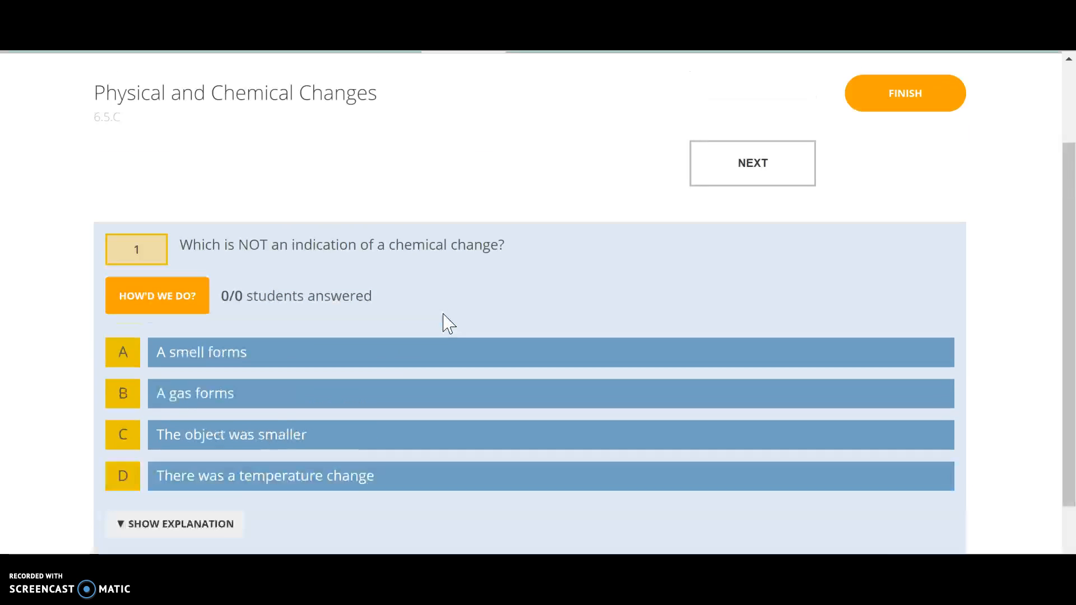
{"action": "left_click", "coordinate": [724, 168]}
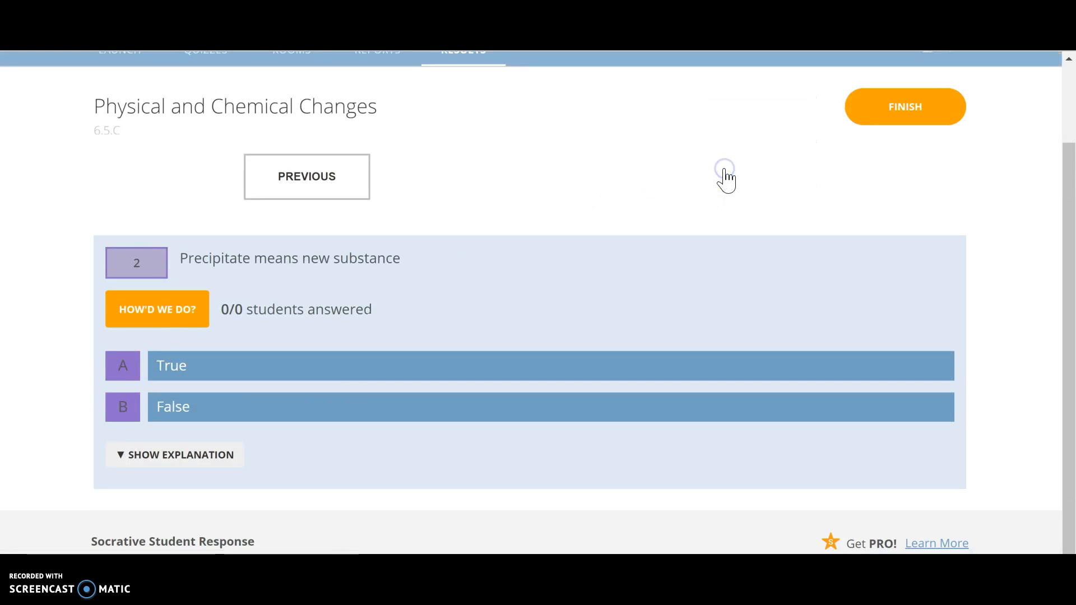
Finish the Physical and Chemical Changes quiz, view its results chart, and check which score displays are offered
{"action": "left_click", "coordinate": [332, 197]}
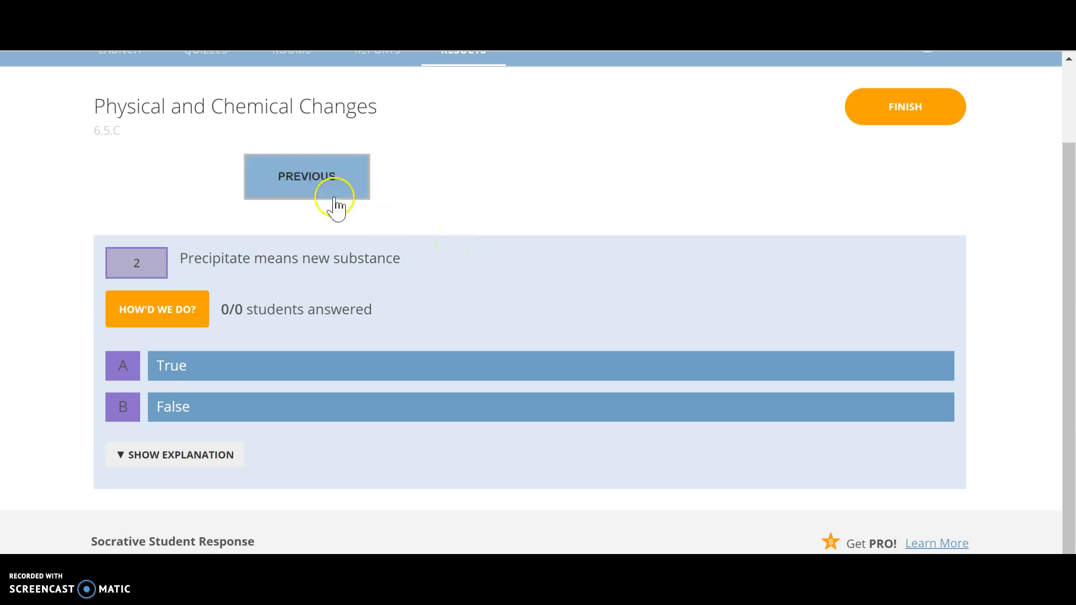
{"action": "left_click", "coordinate": [881, 108]}
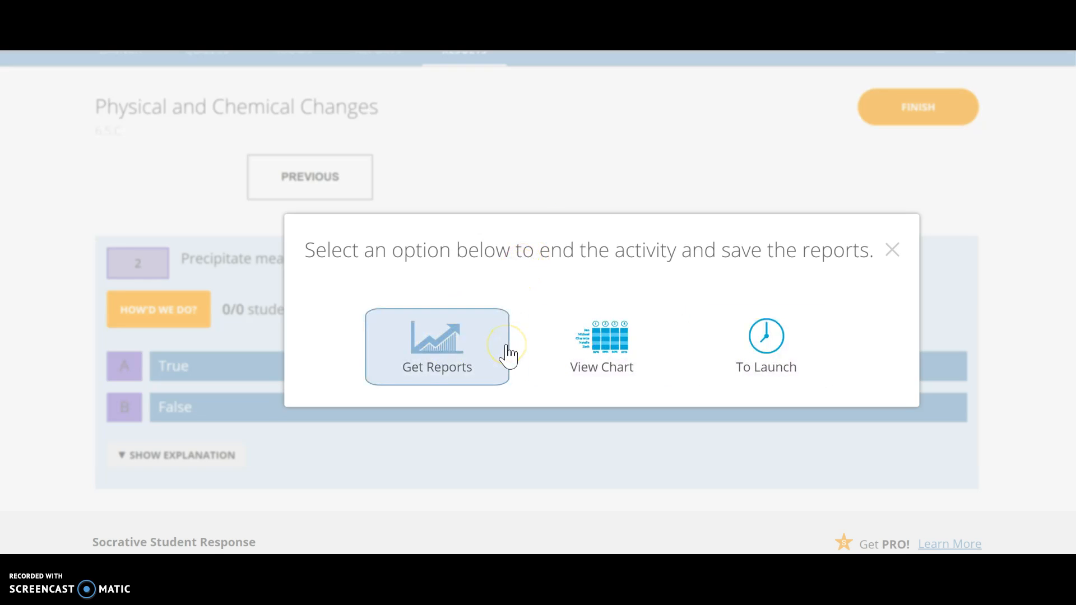
{"action": "left_click", "coordinate": [606, 339]}
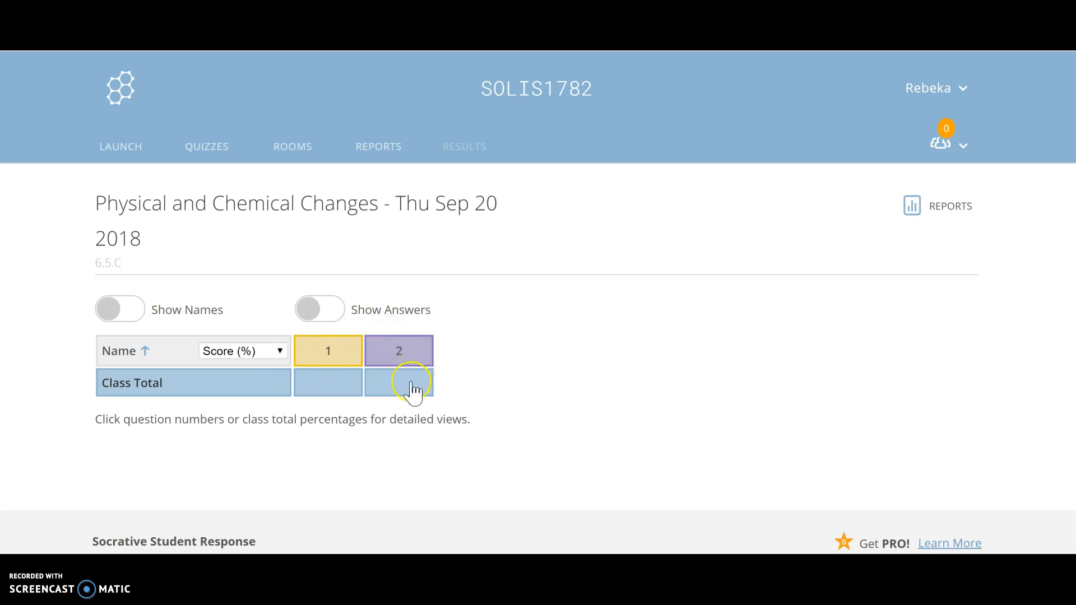
{"action": "left_click", "coordinate": [279, 351]}
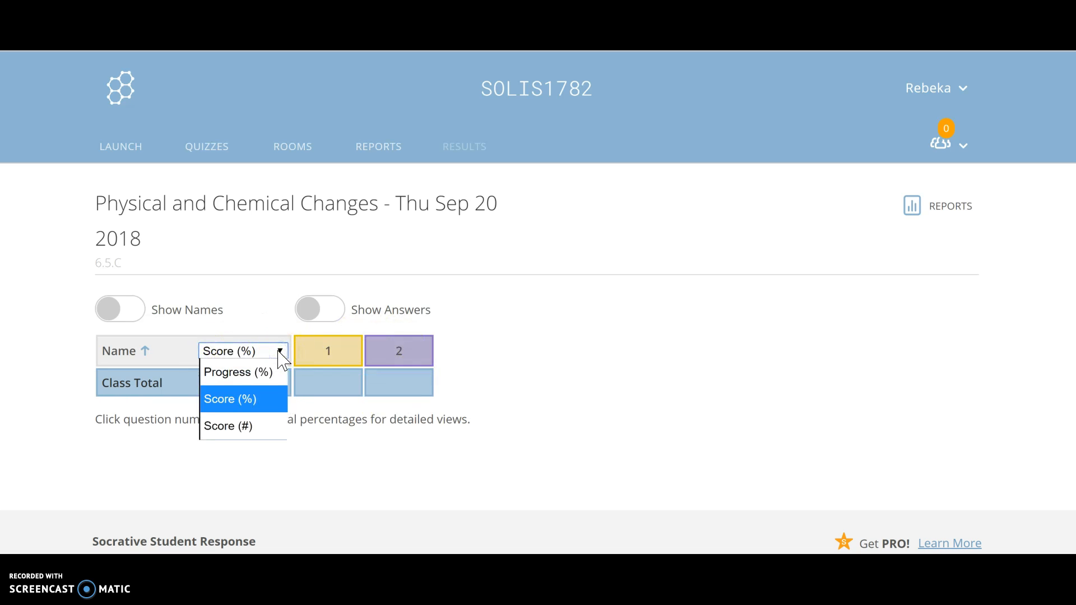
{"action": "left_click", "coordinate": [504, 371]}
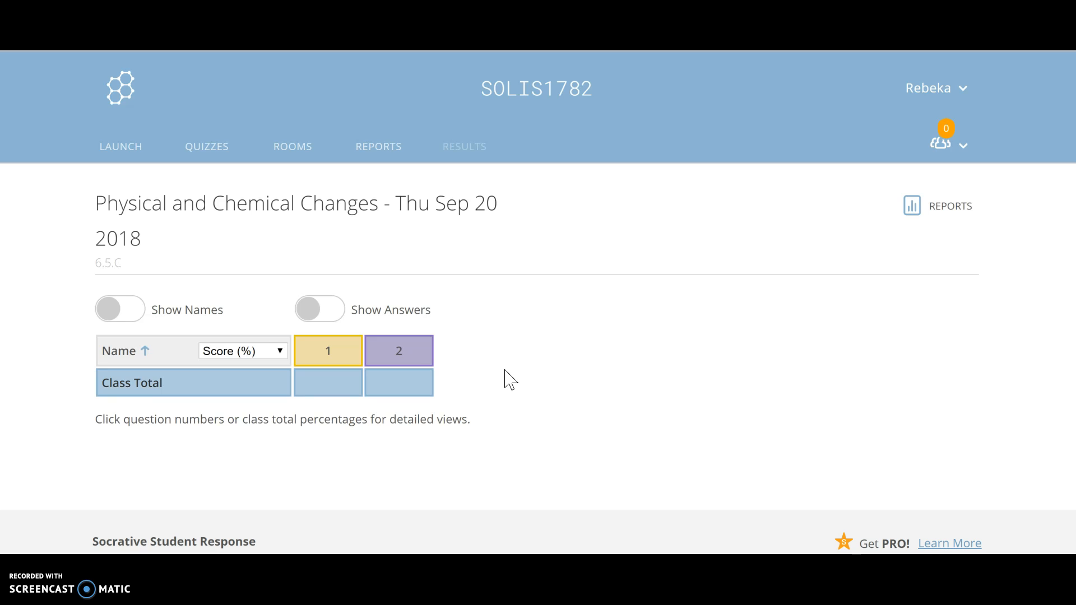
Set up a Space Race with the Physical and Chemical Changes quiz and proceed to its settings
{"action": "left_click", "coordinate": [114, 95]}
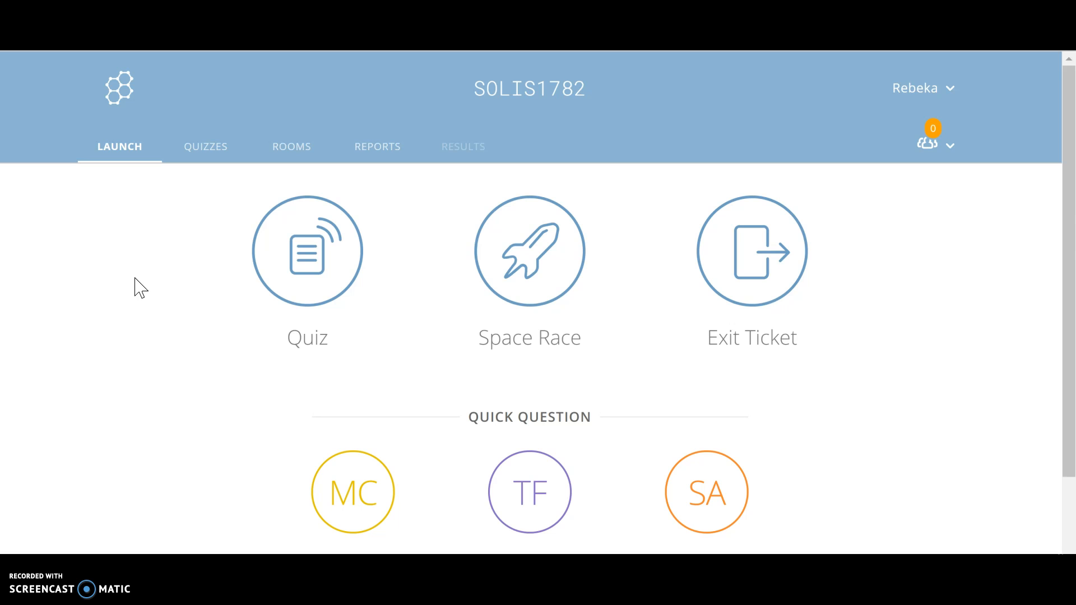
{"action": "left_click", "coordinate": [516, 301]}
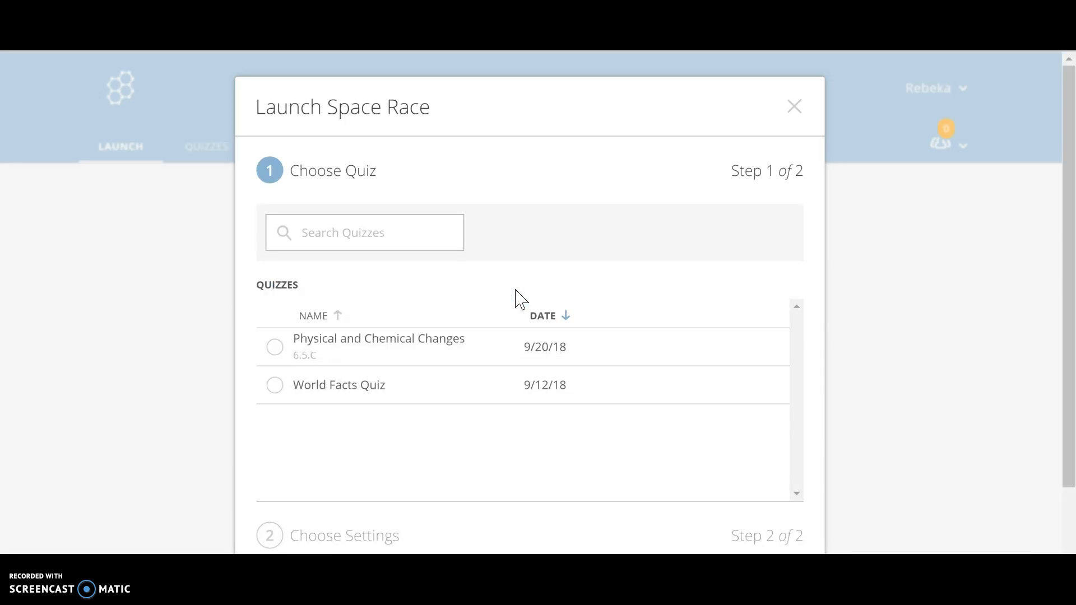
{"action": "left_click", "coordinate": [277, 349]}
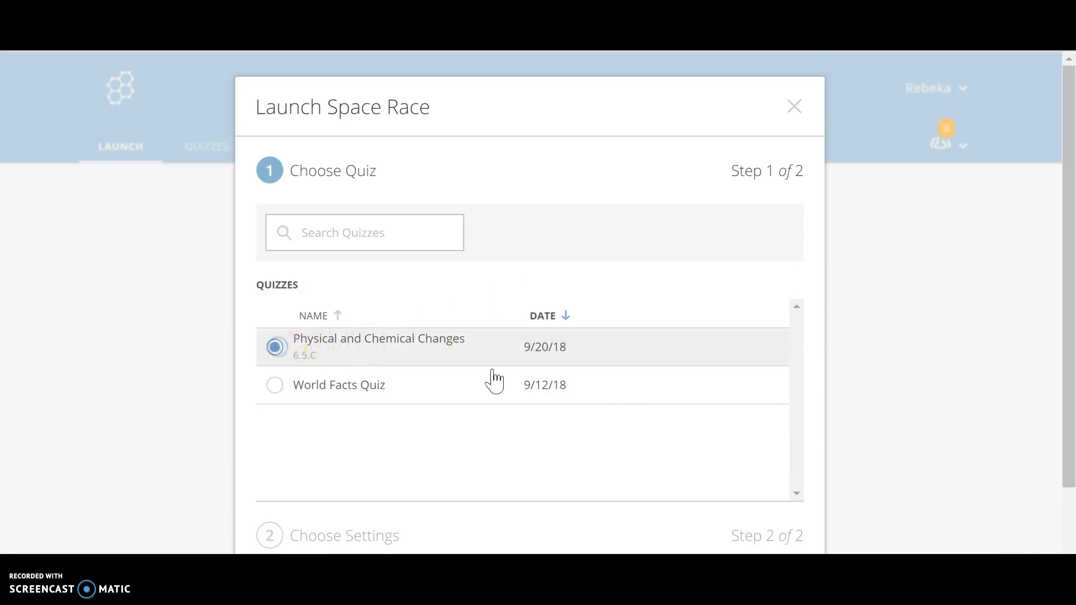
{"action": "scroll", "coordinate": [766, 466], "scroll_direction": "down", "scroll_amount": 2}
{"action": "left_click", "coordinate": [764, 529]}
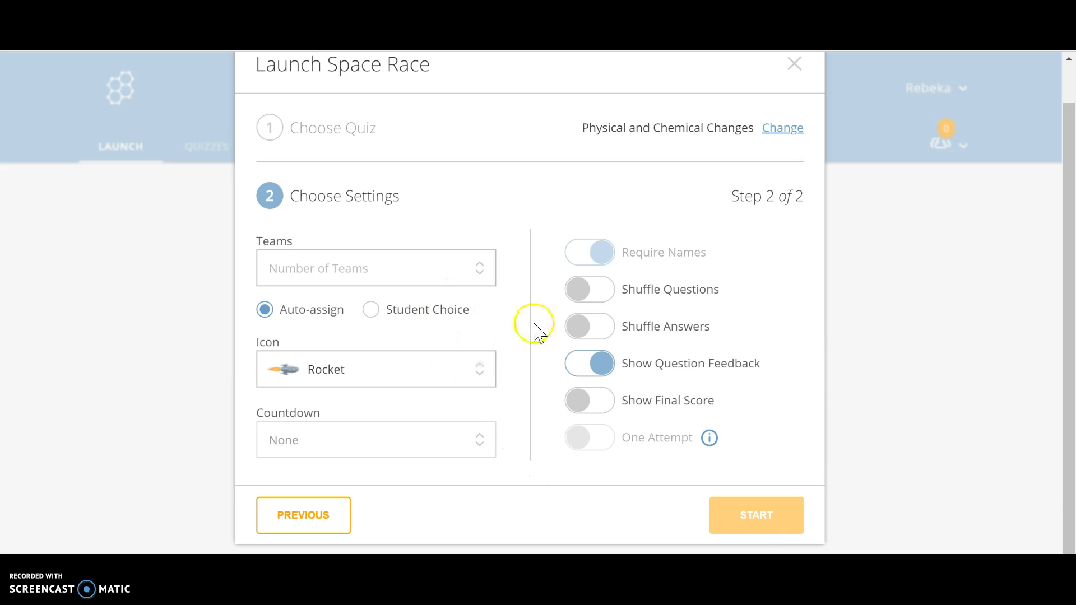
{"action": "left_click", "coordinate": [330, 517]}
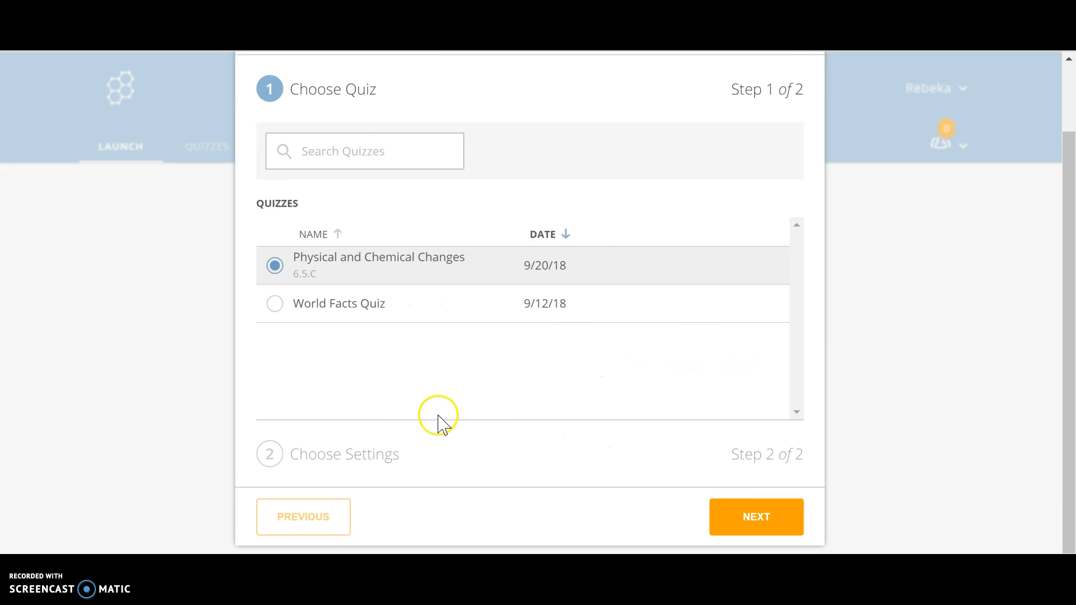
{"action": "left_click", "coordinate": [747, 515]}
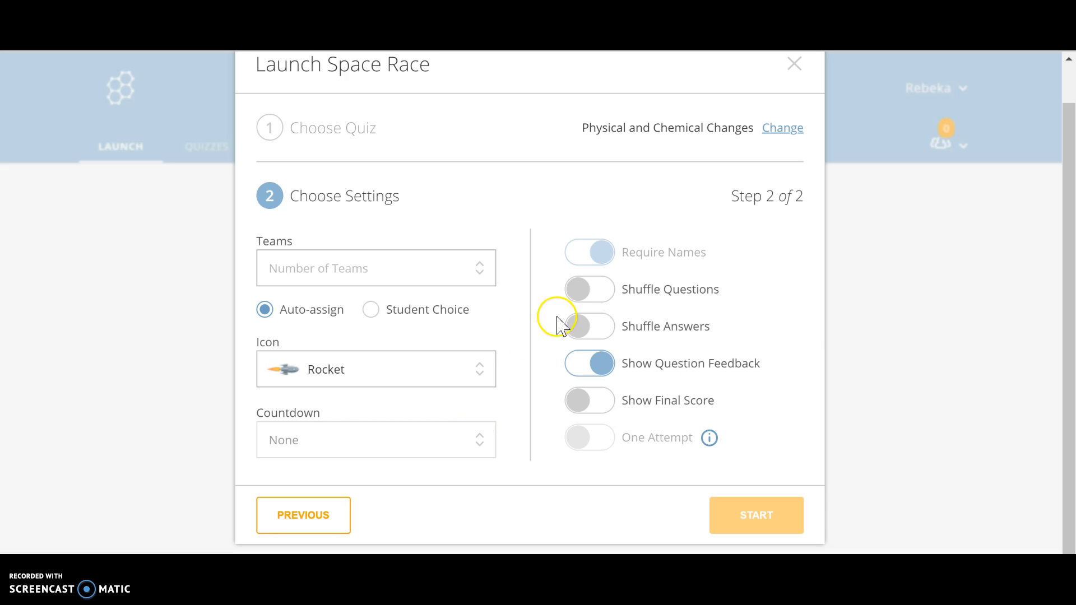
Set the number of teams to 2 and start the Space Race
{"action": "left_click", "coordinate": [462, 276]}
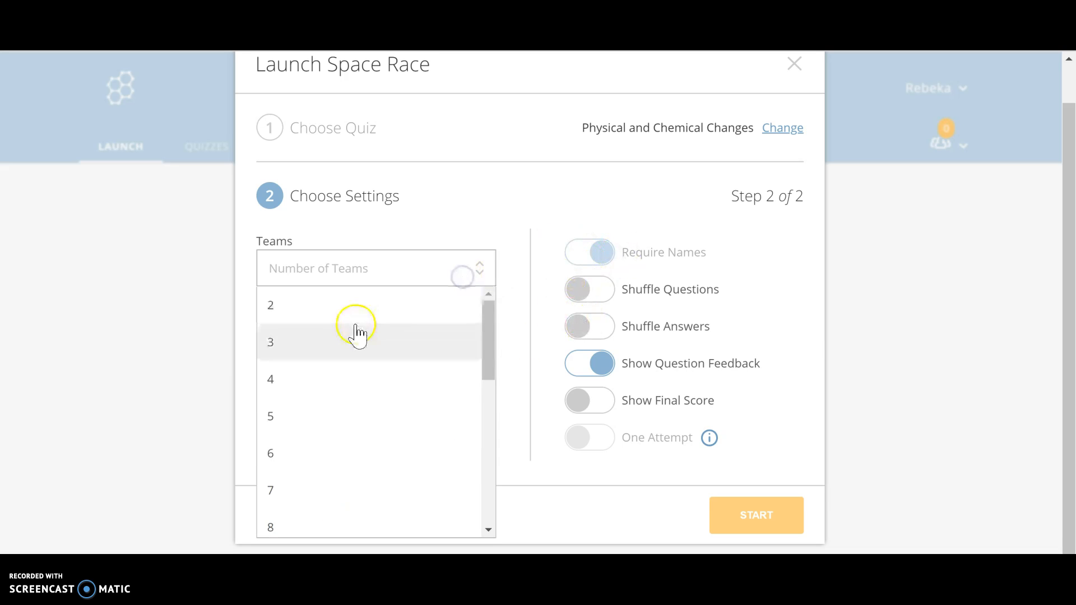
{"action": "left_click", "coordinate": [351, 308]}
{"action": "left_click", "coordinate": [749, 524]}
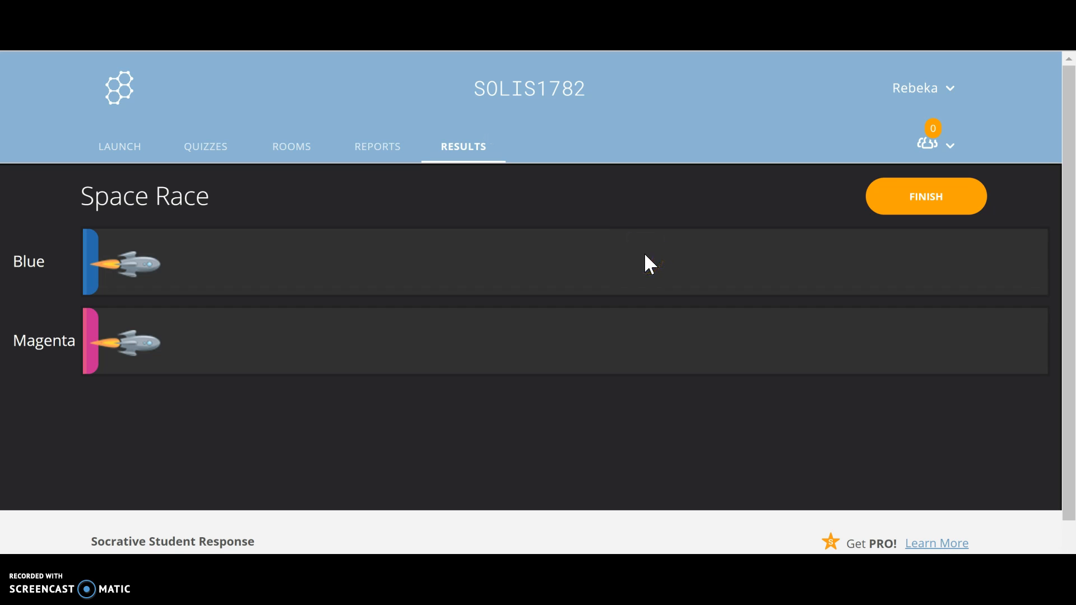
Look over the report types and delivery options for finishing the Space Race, and dismiss them without ending it
{"action": "left_click", "coordinate": [895, 213]}
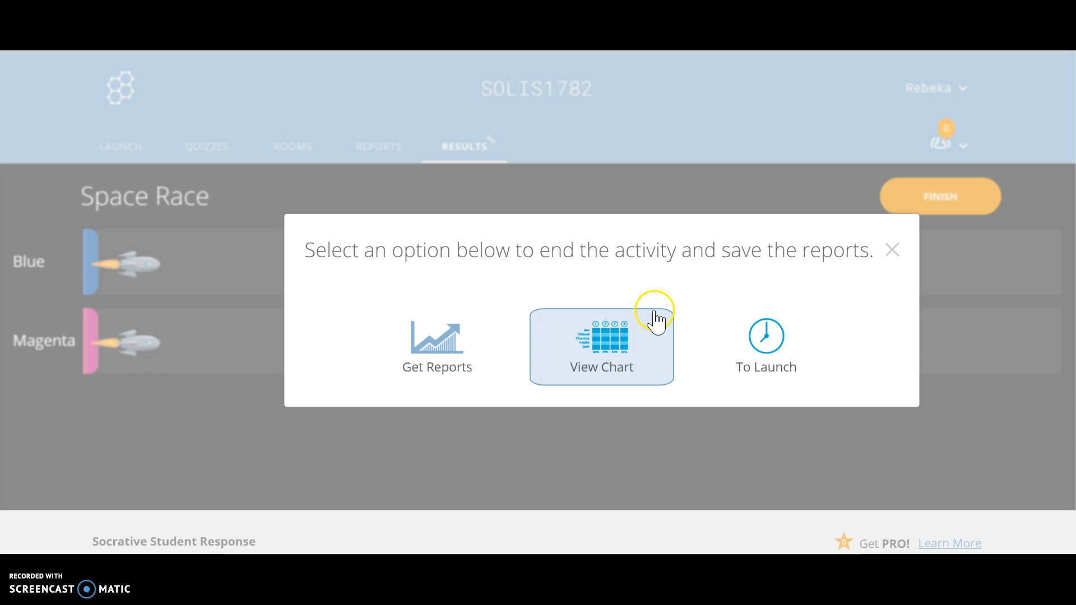
{"action": "left_click", "coordinate": [445, 358]}
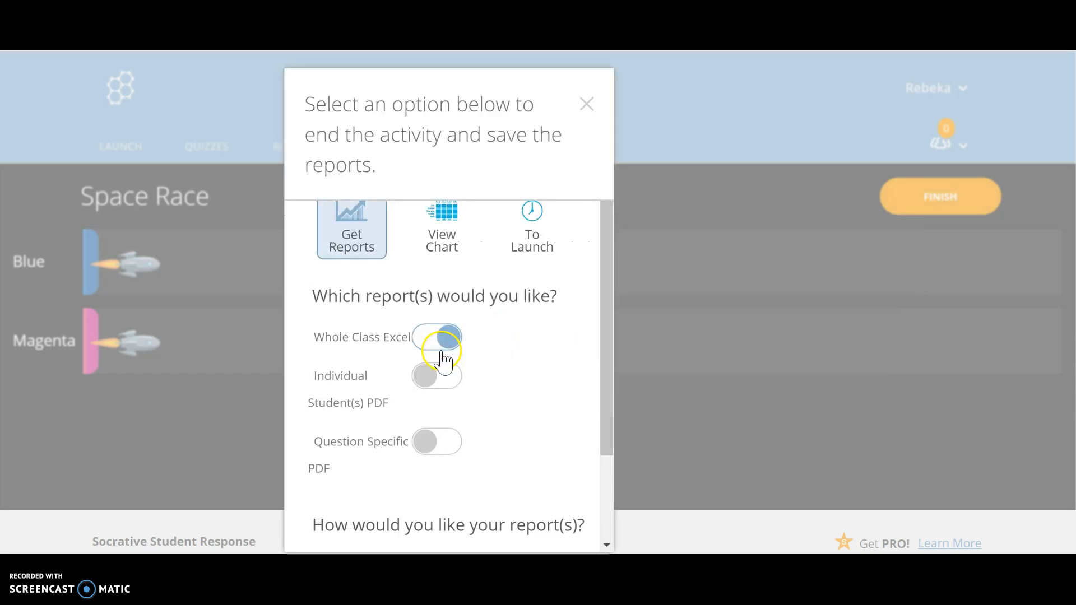
{"action": "scroll", "coordinate": [462, 313], "scroll_direction": "down", "scroll_amount": 1}
{"action": "scroll", "coordinate": [461, 318], "scroll_direction": "down", "scroll_amount": 2}
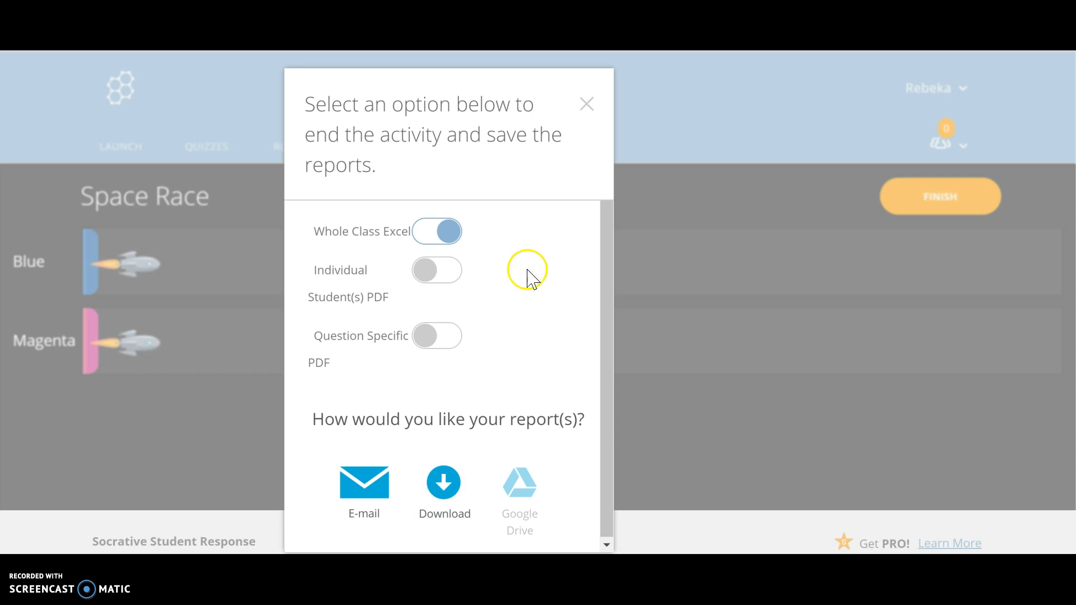
{"action": "left_click", "coordinate": [586, 107]}
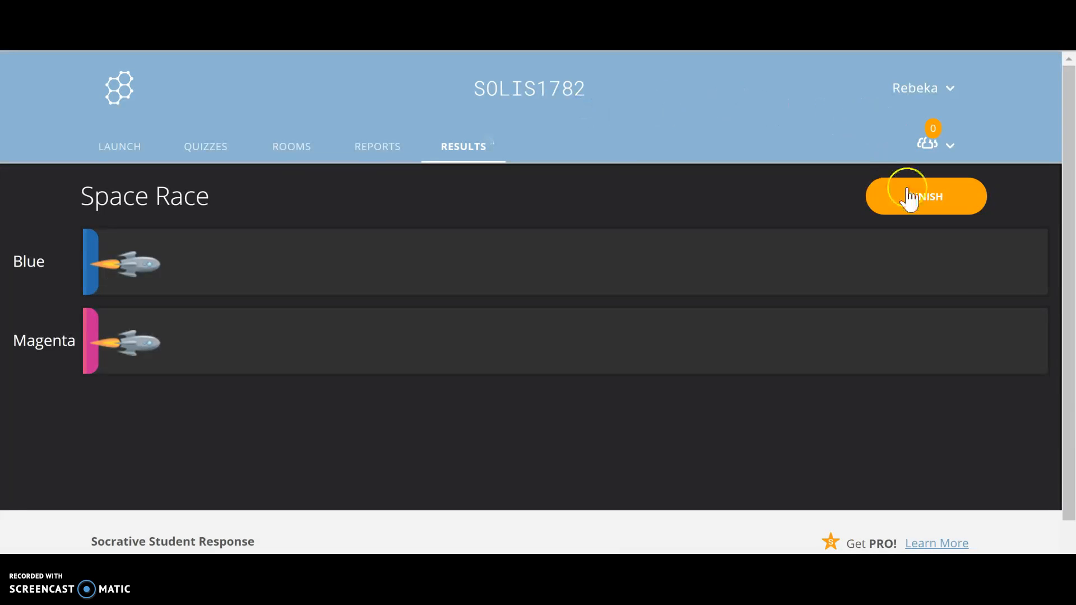
Launch an Exit Ticket, confirming that the running Space Race is stopped
{"action": "left_click", "coordinate": [119, 140]}
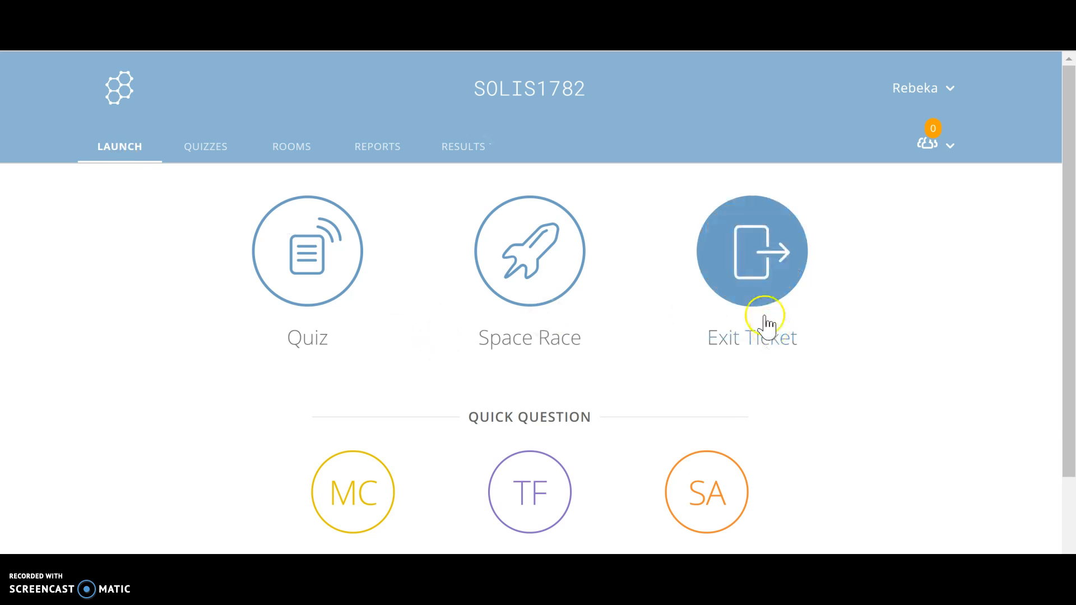
{"action": "left_click", "coordinate": [759, 272]}
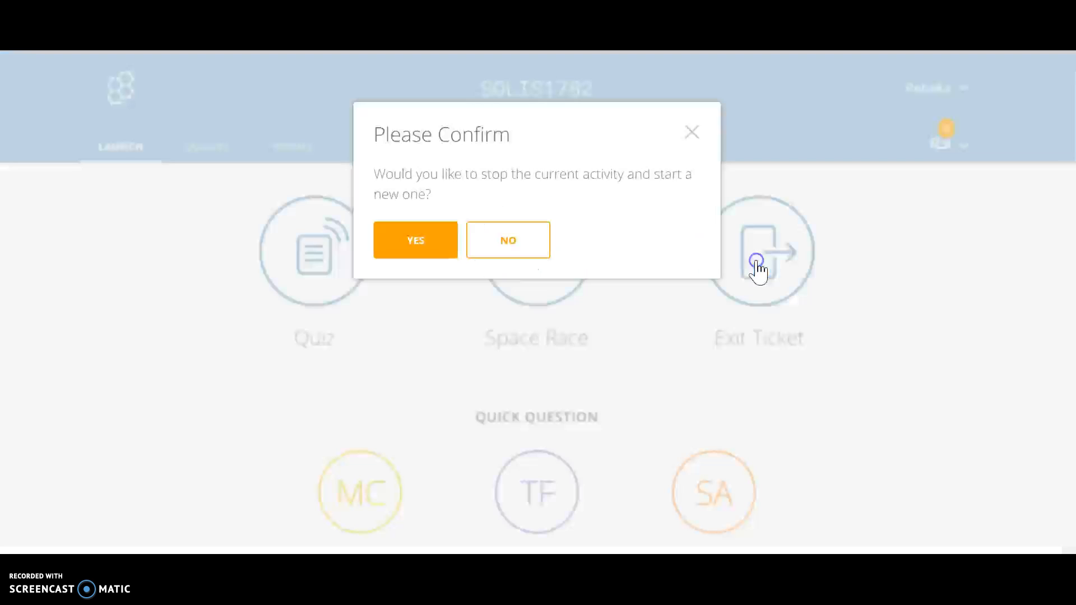
{"action": "left_click", "coordinate": [432, 248]}
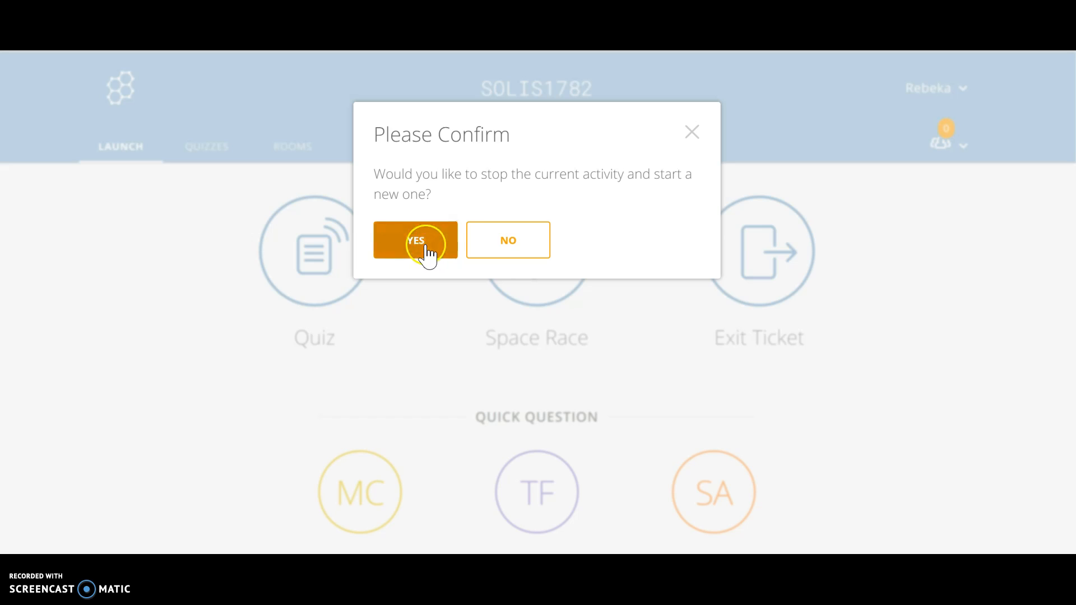
{"action": "left_click", "coordinate": [298, 263]}
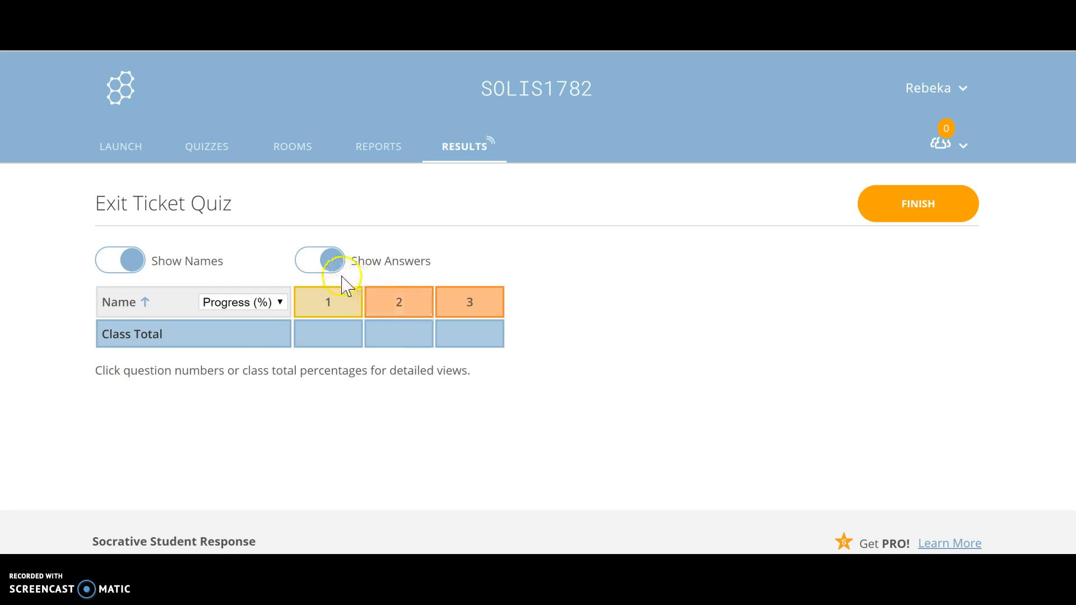
Finish the Exit Ticket Quiz with its results chart and return to the launch page
{"action": "left_click", "coordinate": [922, 211]}
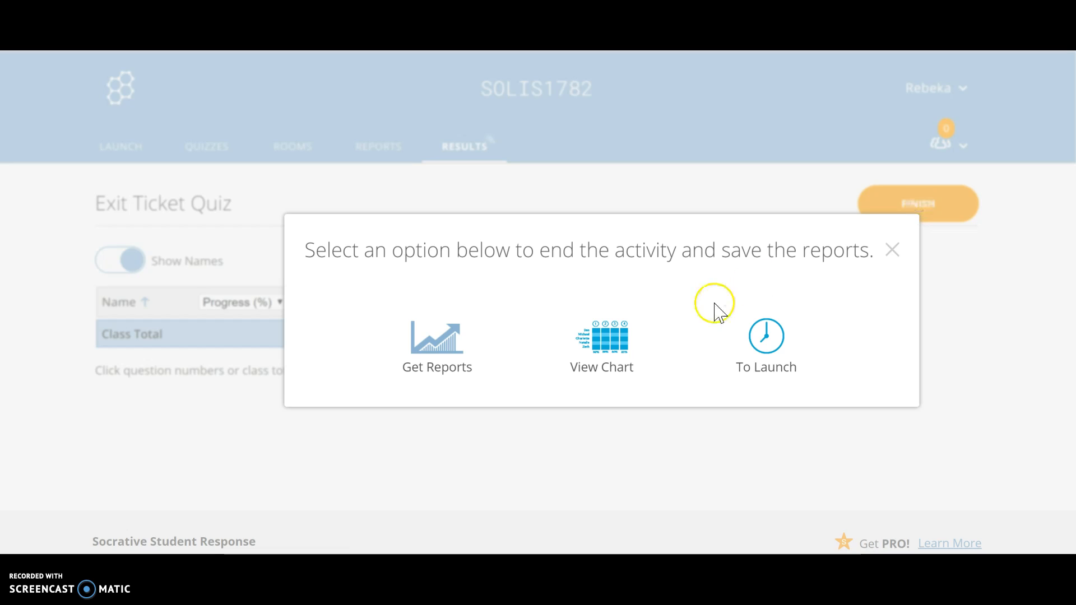
{"action": "left_click", "coordinate": [616, 343]}
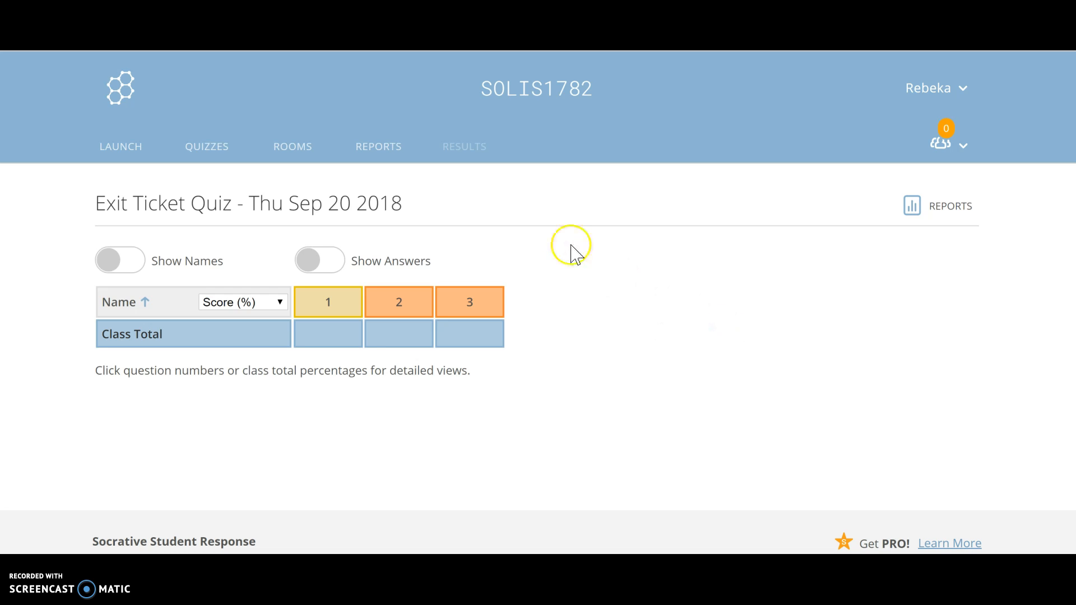
{"action": "left_click", "coordinate": [123, 144]}
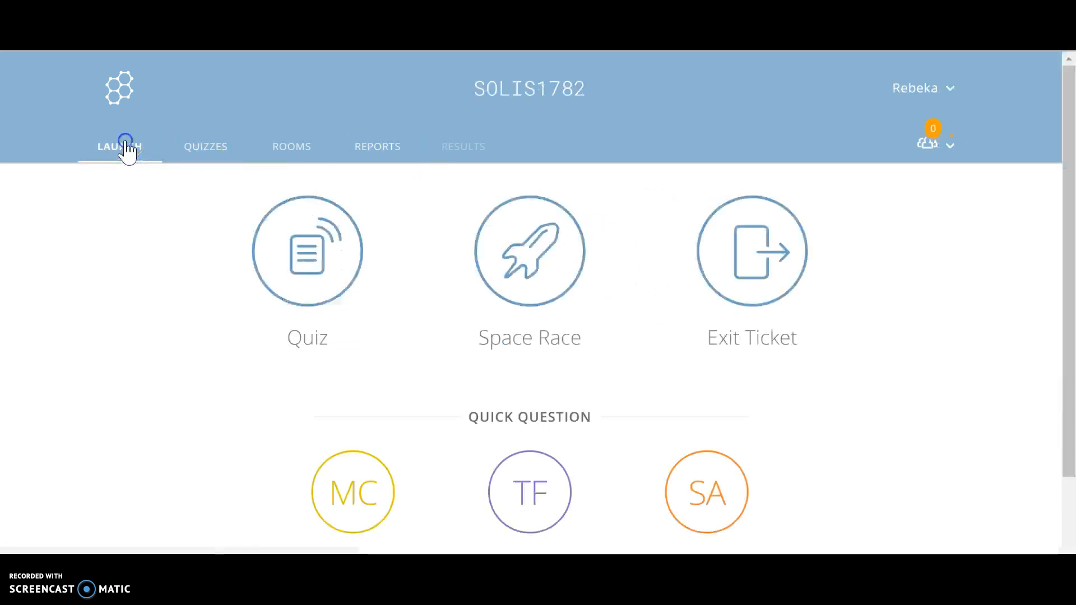
Run a Multiple Choice quick question, look over its answer rows, and finish it
{"action": "scroll", "coordinate": [432, 360], "scroll_direction": "down", "scroll_amount": 1}
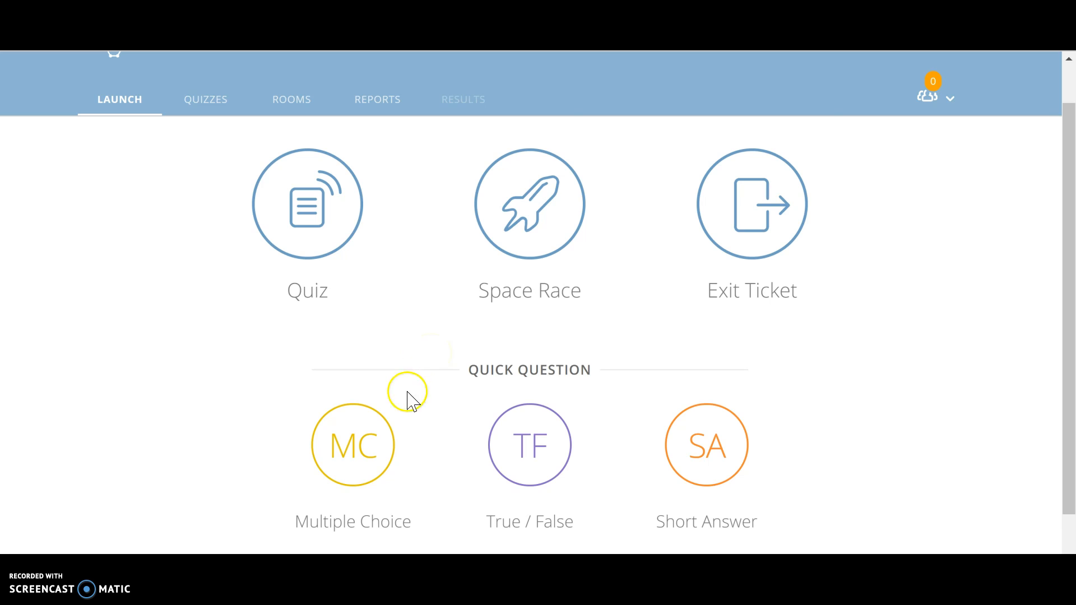
{"action": "left_click", "coordinate": [356, 451]}
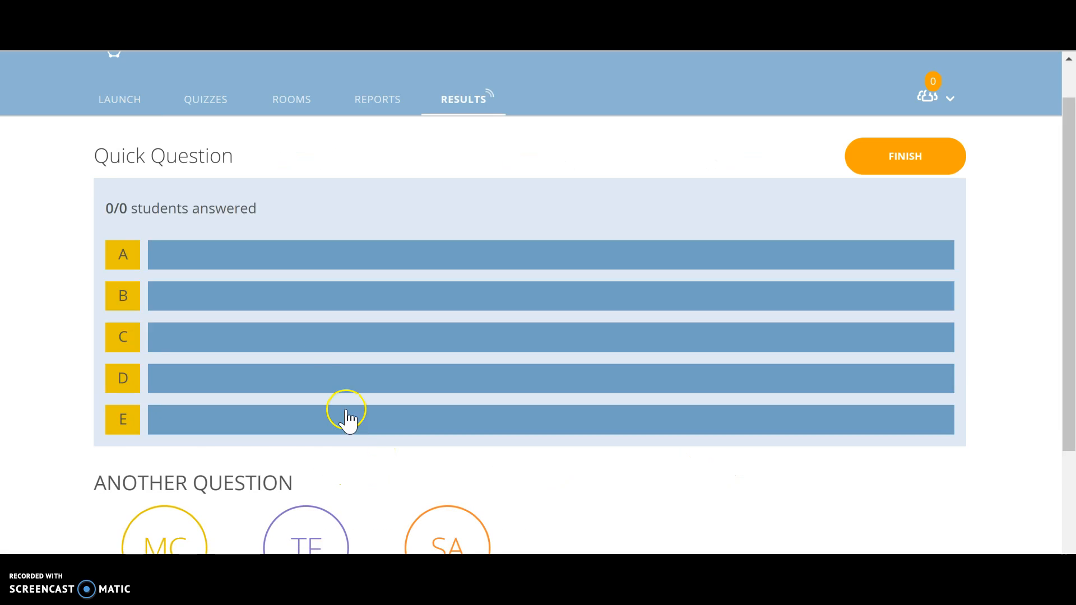
{"action": "scroll", "coordinate": [323, 322], "scroll_direction": "down", "scroll_amount": 1}
{"action": "scroll", "coordinate": [323, 322], "scroll_direction": "up", "scroll_amount": 1}
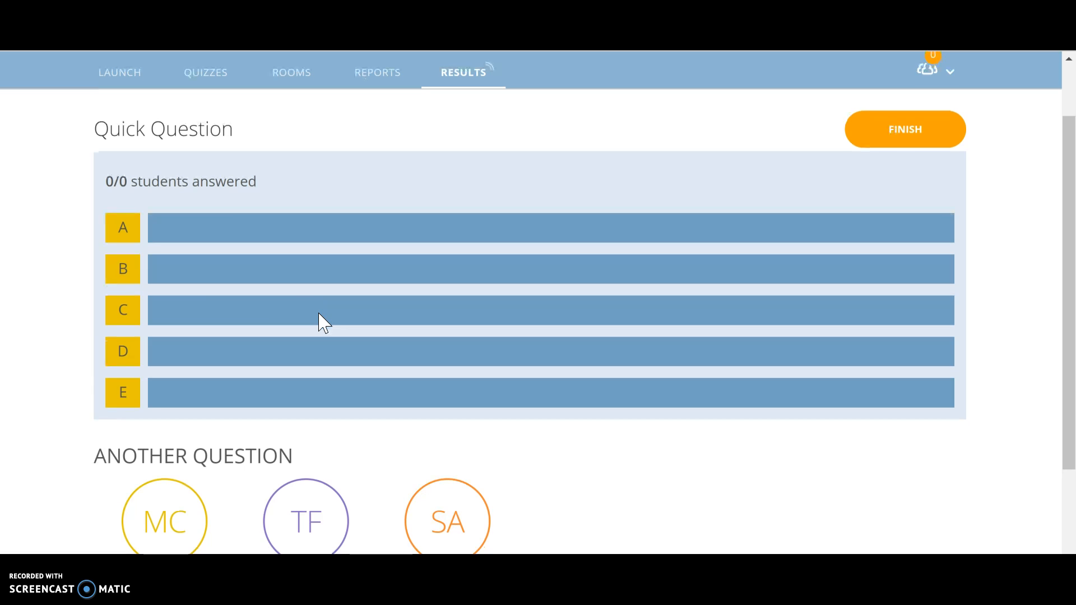
{"action": "scroll", "coordinate": [318, 314], "scroll_direction": "up", "scroll_amount": 1}
{"action": "left_click", "coordinate": [24, 101]}
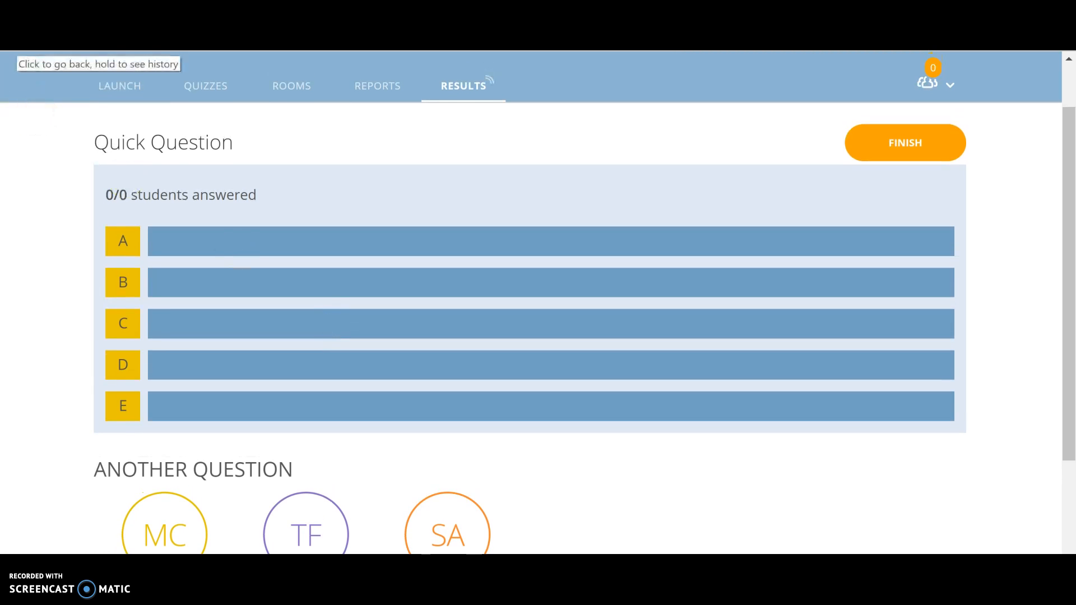
{"action": "left_click", "coordinate": [899, 152]}
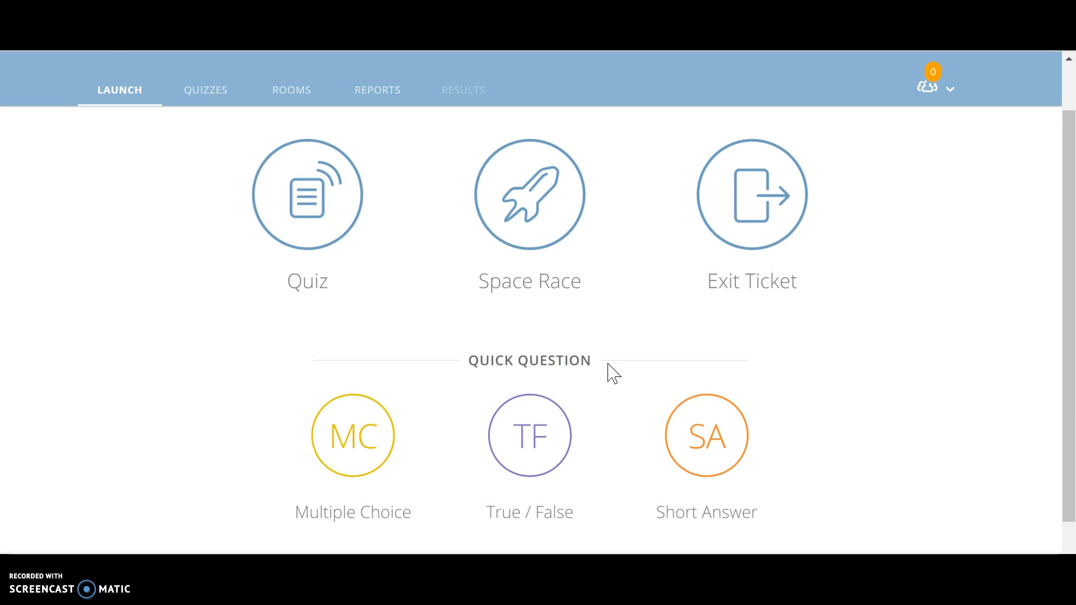
Look over the saved quizzes and create a new quiz
{"action": "scroll", "coordinate": [610, 372], "scroll_direction": "up", "scroll_amount": 2}
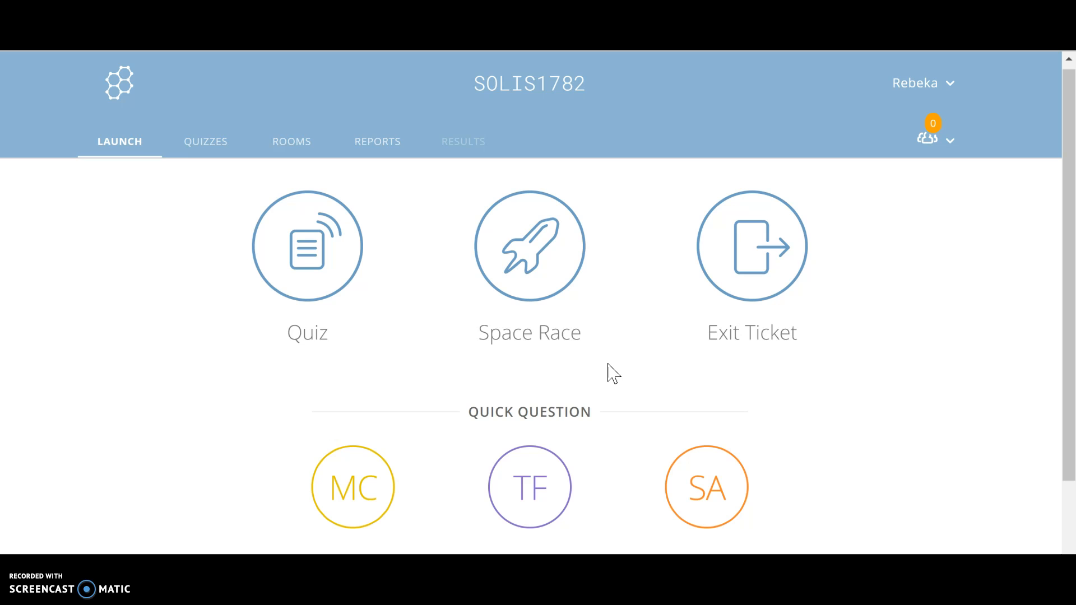
{"action": "left_click", "coordinate": [205, 152]}
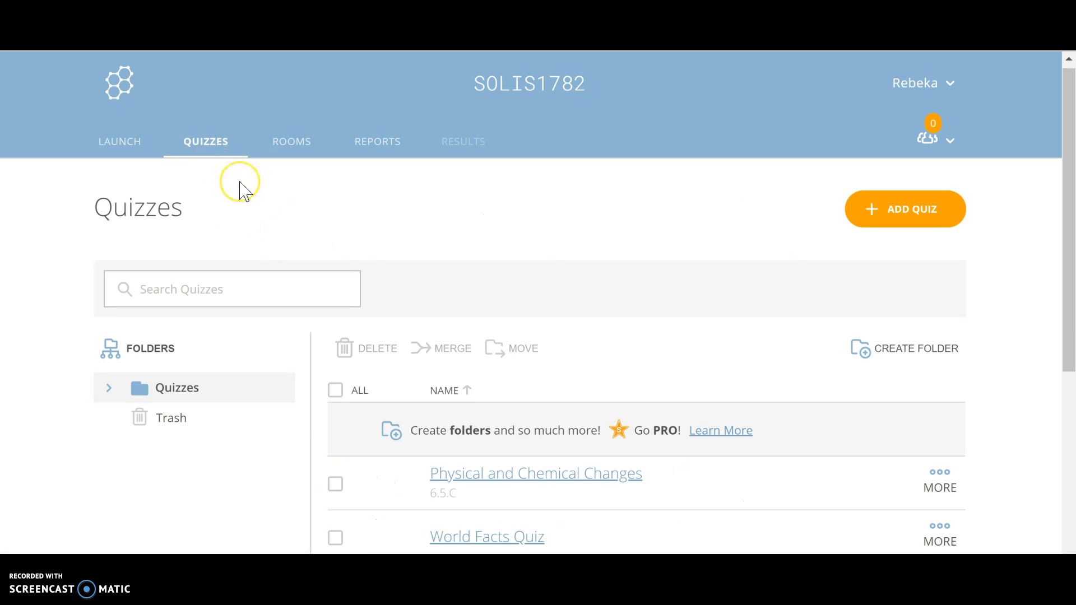
{"action": "scroll", "coordinate": [263, 188], "scroll_direction": "down", "scroll_amount": 2}
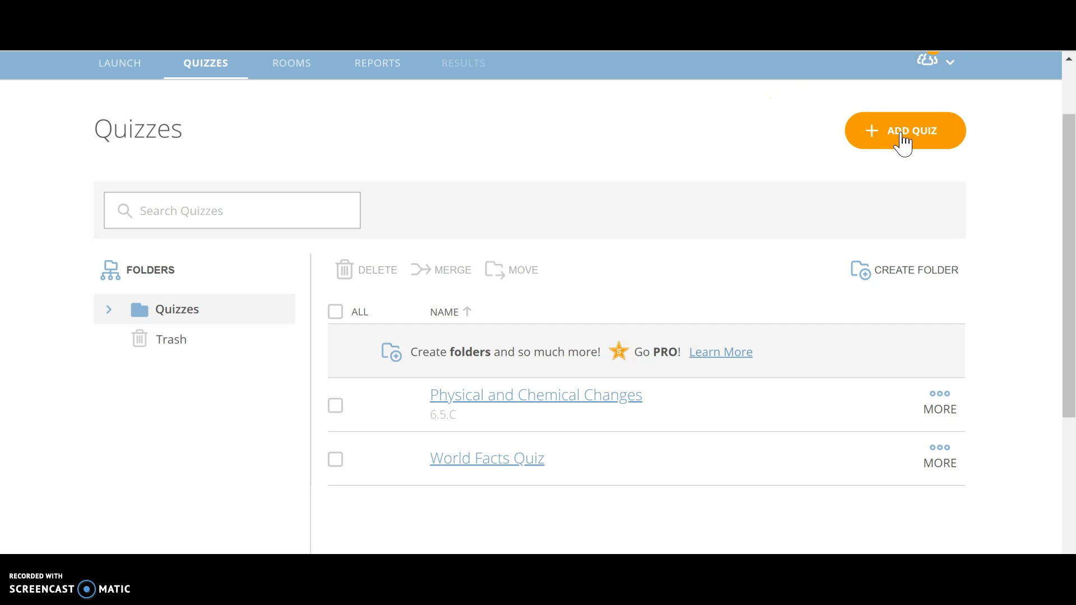
{"action": "left_click", "coordinate": [866, 144]}
{"action": "left_click", "coordinate": [865, 165]}
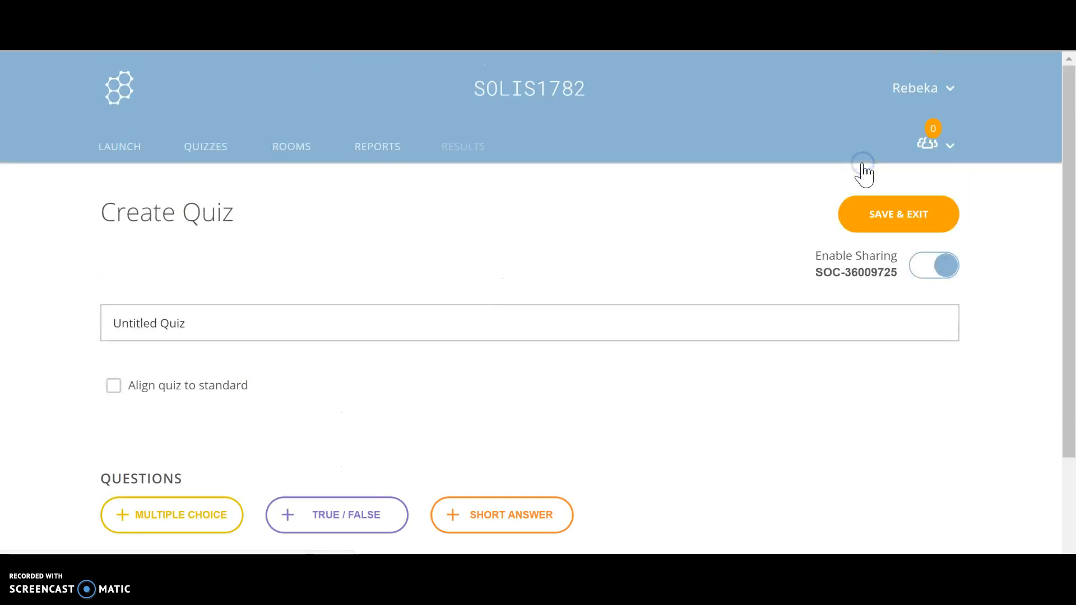
Title the new quiz "Atoms" and turn on aligning the quiz to a standard
{"action": "scroll", "coordinate": [506, 304], "scroll_direction": "down", "scroll_amount": 1}
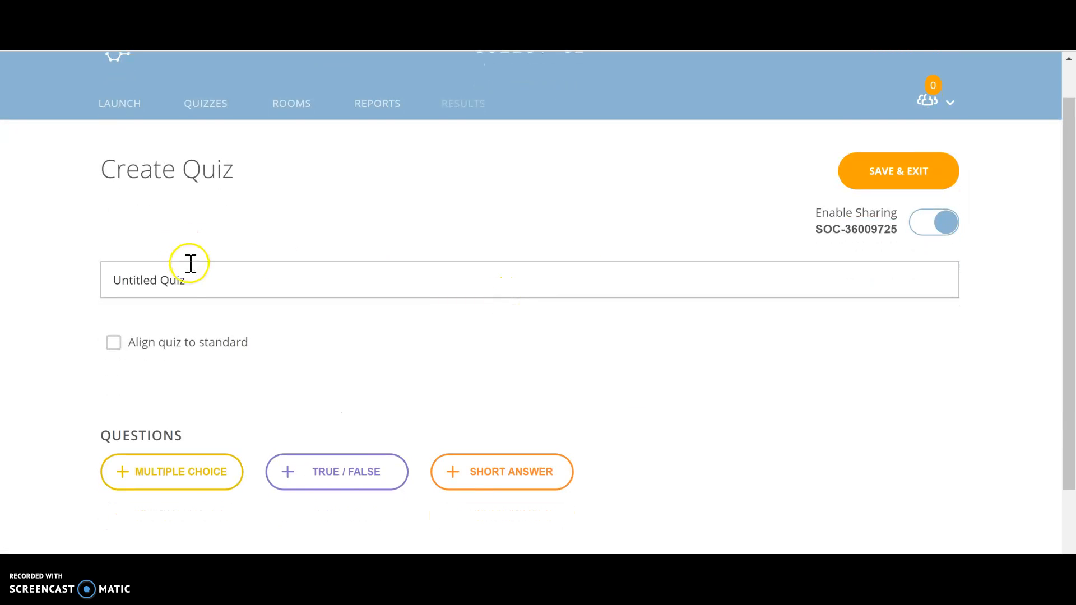
{"action": "left_click_drag", "start_coordinate": [194, 276], "coordinate": [84, 297]}
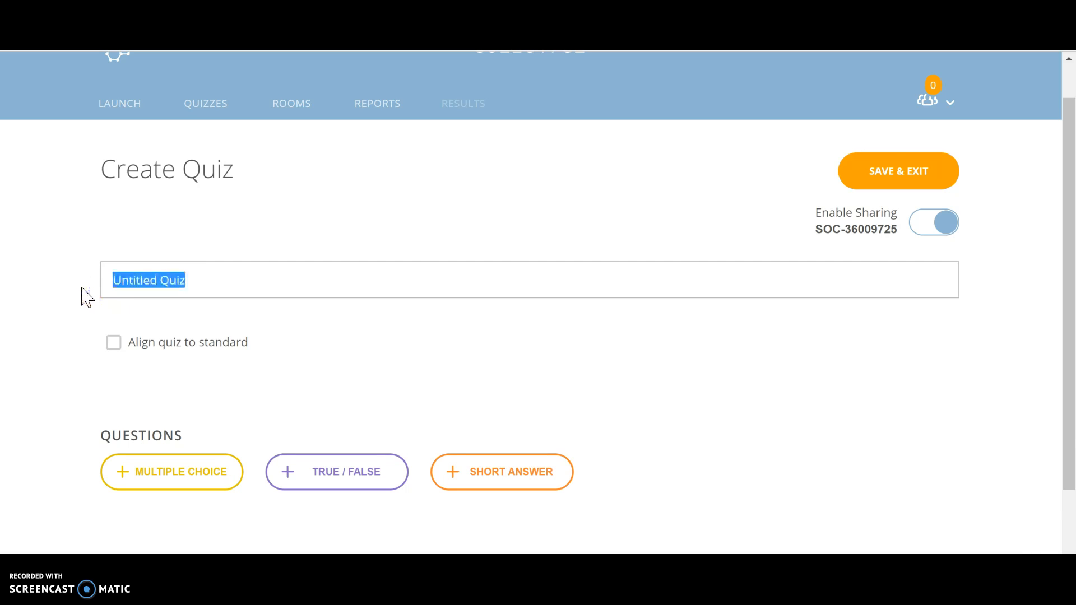
{"action": "type", "text": "Atoms"}
{"action": "left_click", "coordinate": [114, 343]}
{"action": "scroll", "coordinate": [219, 361], "scroll_direction": "down", "scroll_amount": 2}
{"action": "scroll", "coordinate": [219, 361], "scroll_direction": "down", "scroll_amount": 2}
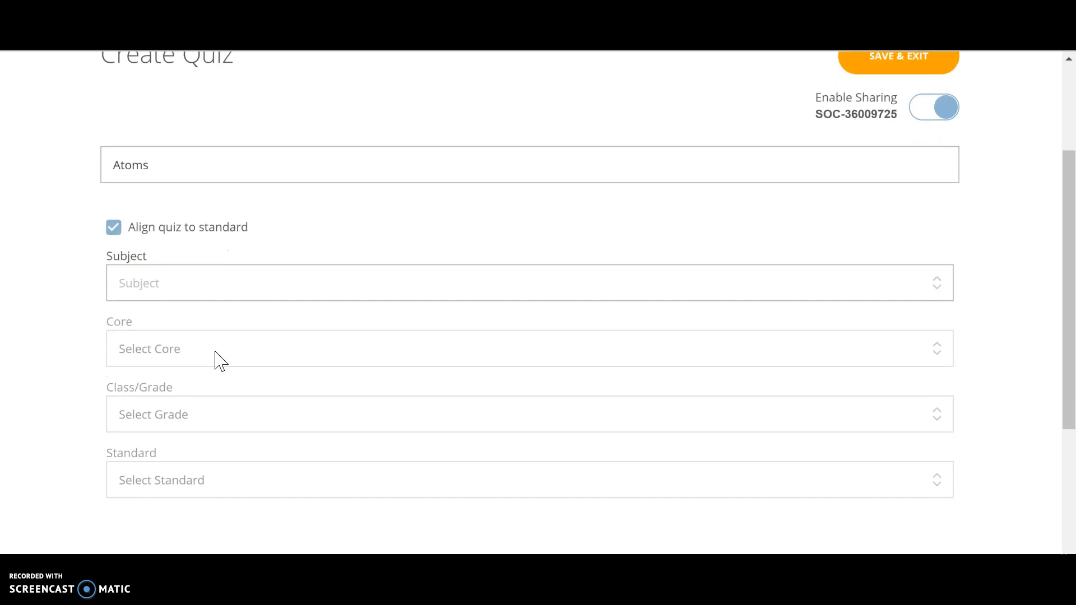
Set the quiz's subject to Science and its core to the Texas Essential Knowledge and Skills (2017)
{"action": "left_click", "coordinate": [182, 255]}
{"action": "left_click", "coordinate": [158, 324]}
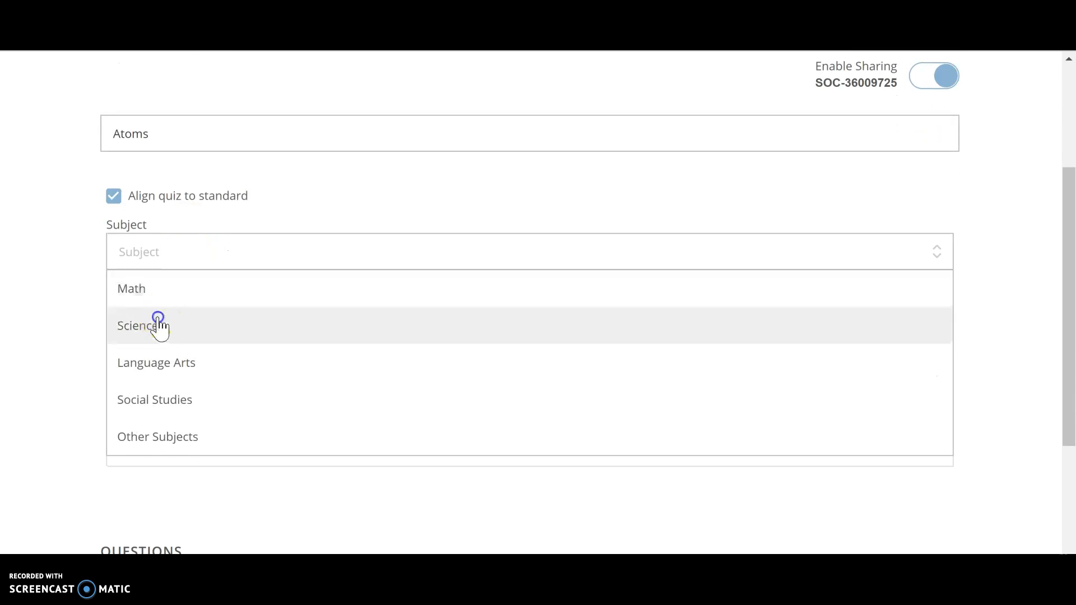
{"action": "left_click", "coordinate": [175, 324]}
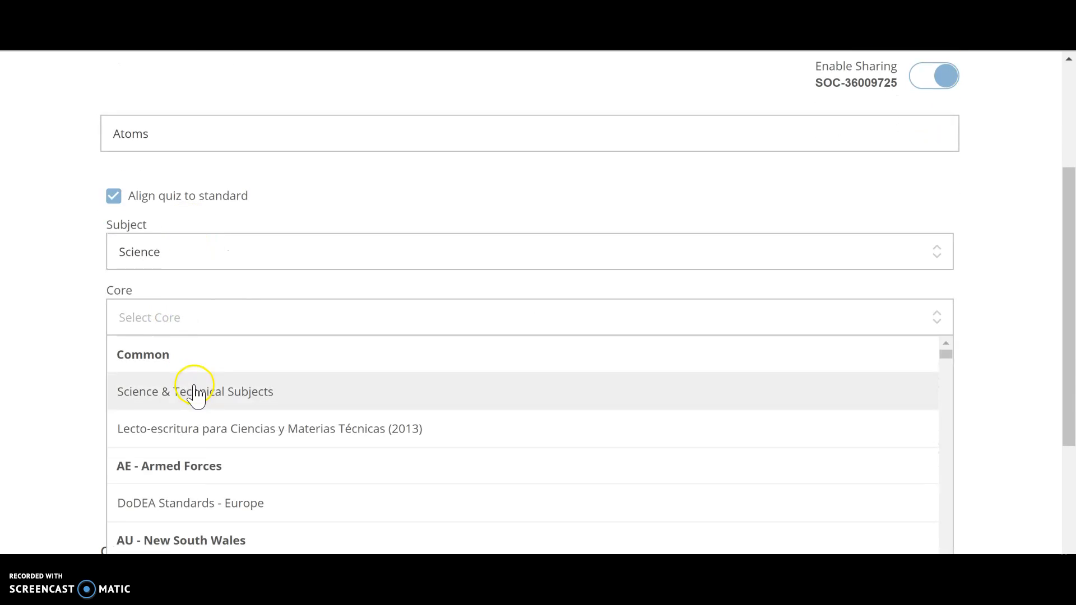
{"action": "scroll", "coordinate": [196, 392], "scroll_direction": "down", "scroll_amount": 10}
{"action": "scroll", "coordinate": [196, 395], "scroll_direction": "down", "scroll_amount": 15}
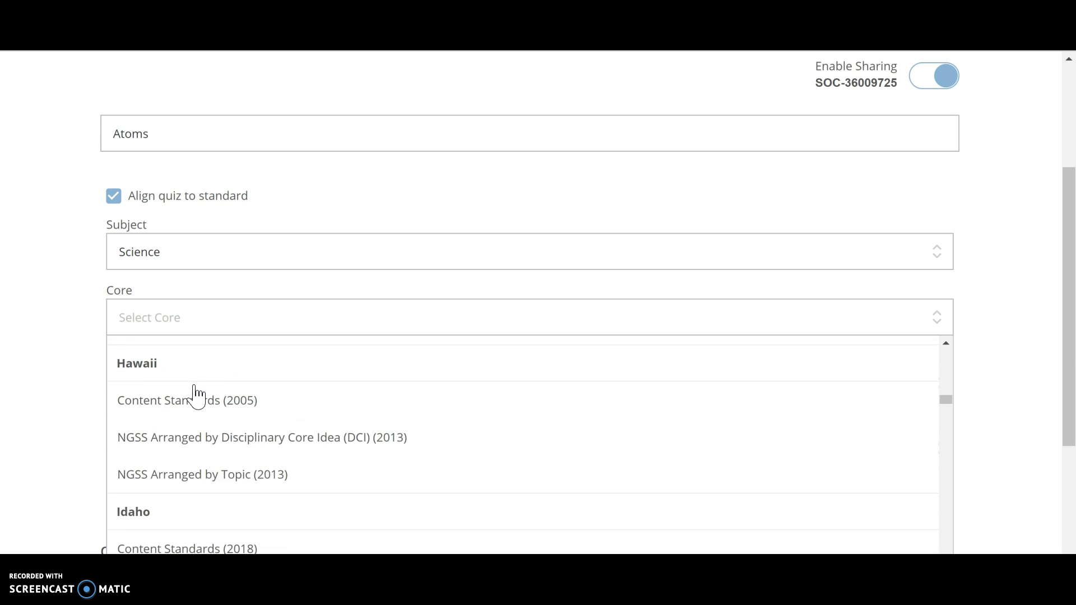
{"action": "scroll", "coordinate": [196, 395], "scroll_direction": "down", "scroll_amount": 15}
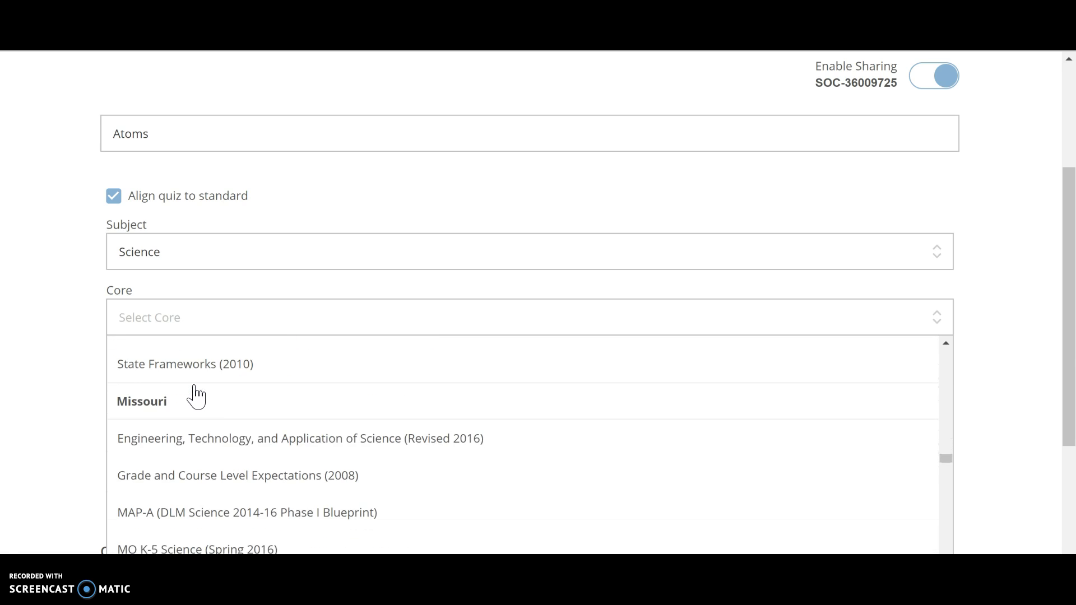
{"action": "scroll", "coordinate": [196, 395], "scroll_direction": "down", "scroll_amount": 15}
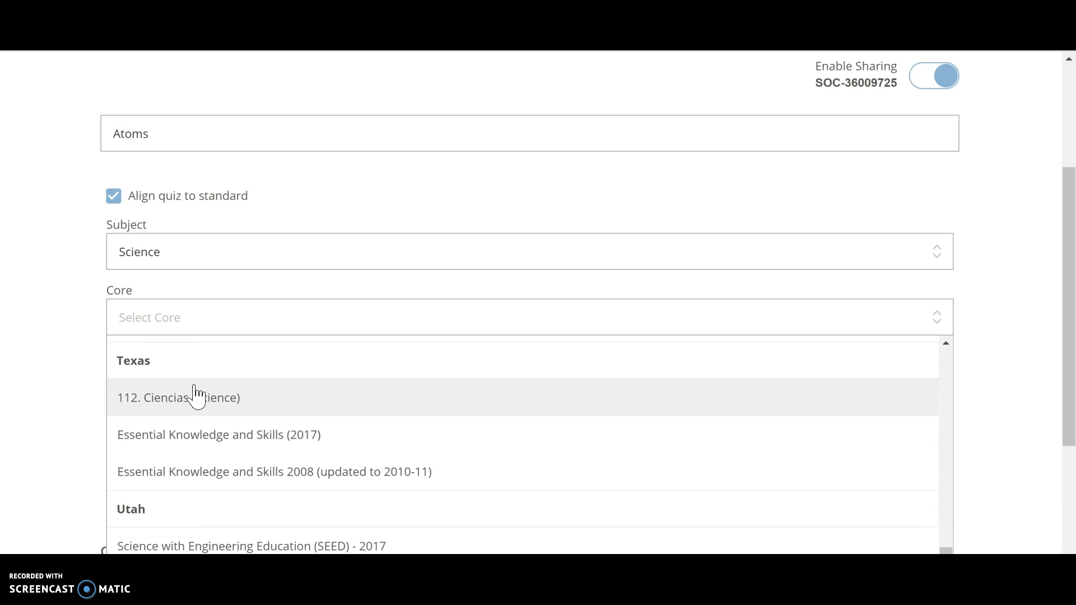
{"action": "scroll", "coordinate": [197, 398], "scroll_direction": "up", "scroll_amount": 1}
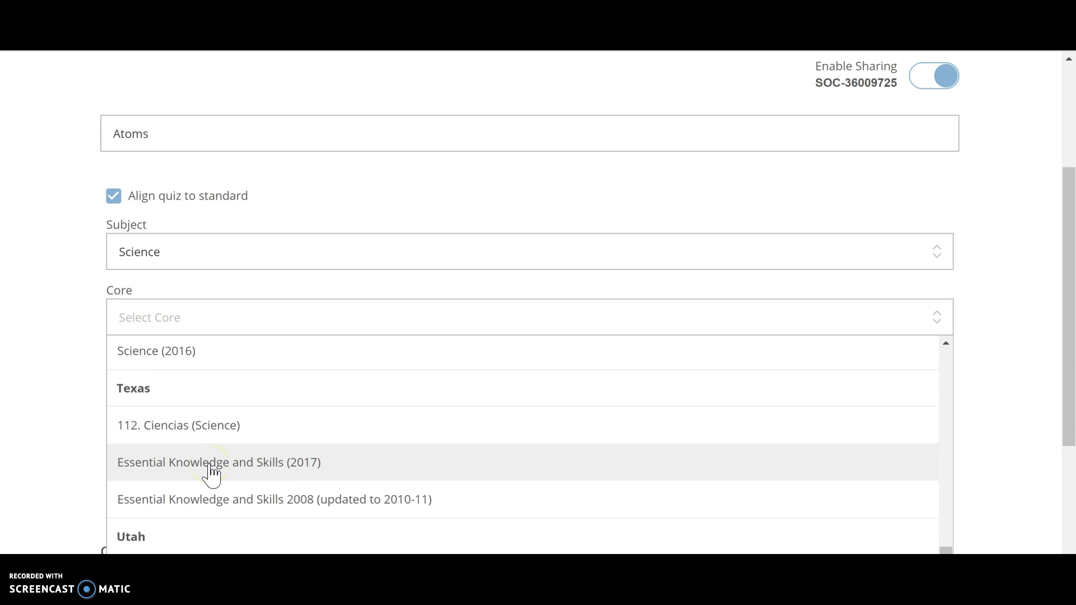
{"action": "left_click", "coordinate": [212, 475]}
Set the class/grade for the quiz's standard to Grade 6 (112.18)
{"action": "left_click", "coordinate": [183, 392]}
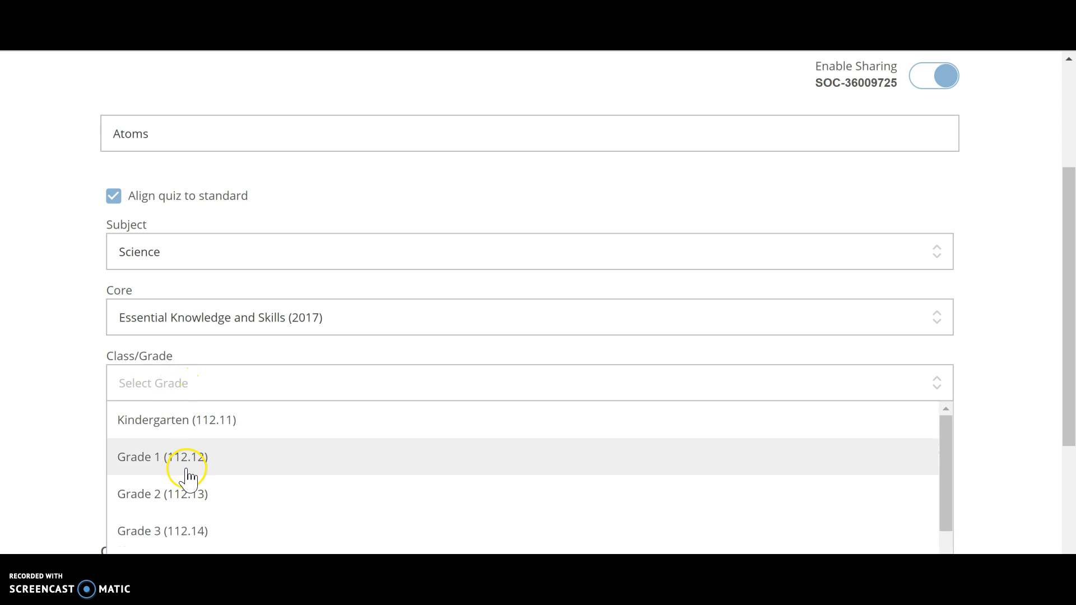
{"action": "scroll", "coordinate": [188, 471], "scroll_direction": "down", "scroll_amount": 3}
{"action": "left_click", "coordinate": [185, 455]}
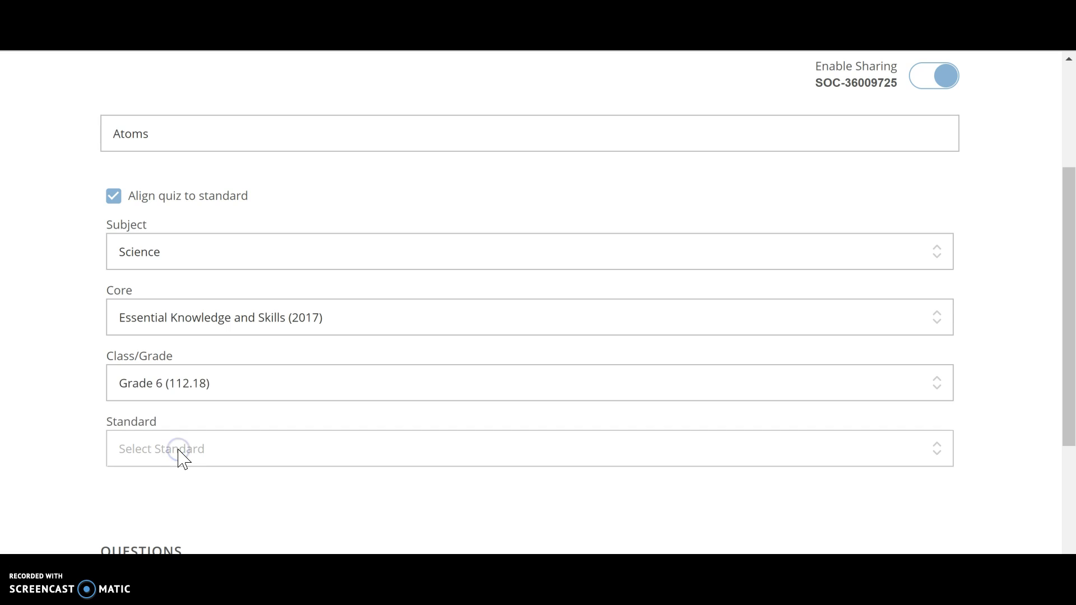
Choose standard 6.5.A on elements and compounds as pure substances for the quiz
{"action": "left_click", "coordinate": [178, 450]}
{"action": "scroll", "coordinate": [182, 458], "scroll_direction": "down", "scroll_amount": 5}
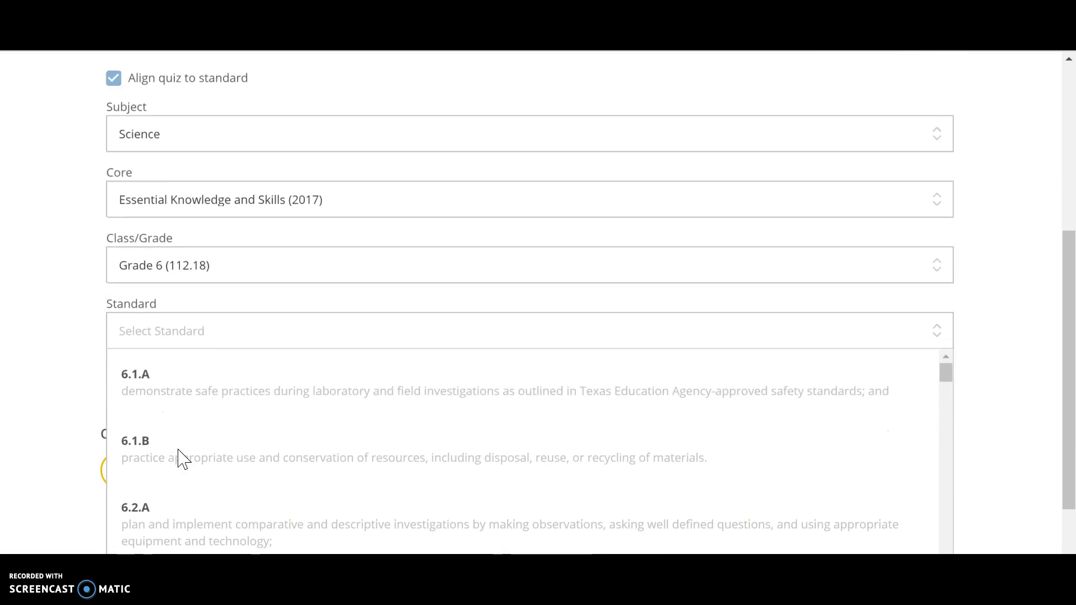
{"action": "scroll", "coordinate": [183, 458], "scroll_direction": "down", "scroll_amount": 2}
{"action": "scroll", "coordinate": [183, 458], "scroll_direction": "down", "scroll_amount": 4}
{"action": "scroll", "coordinate": [183, 458], "scroll_direction": "down", "scroll_amount": 3}
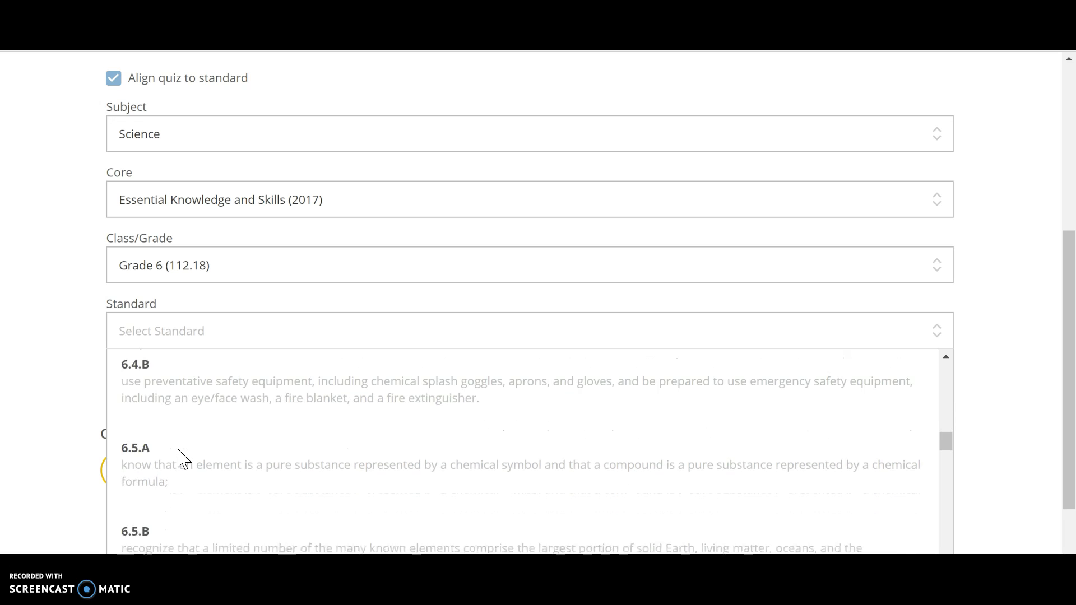
{"action": "scroll", "coordinate": [183, 458], "scroll_direction": "down", "scroll_amount": 1}
{"action": "left_click", "coordinate": [183, 459]}
{"action": "right_click", "coordinate": [183, 458]}
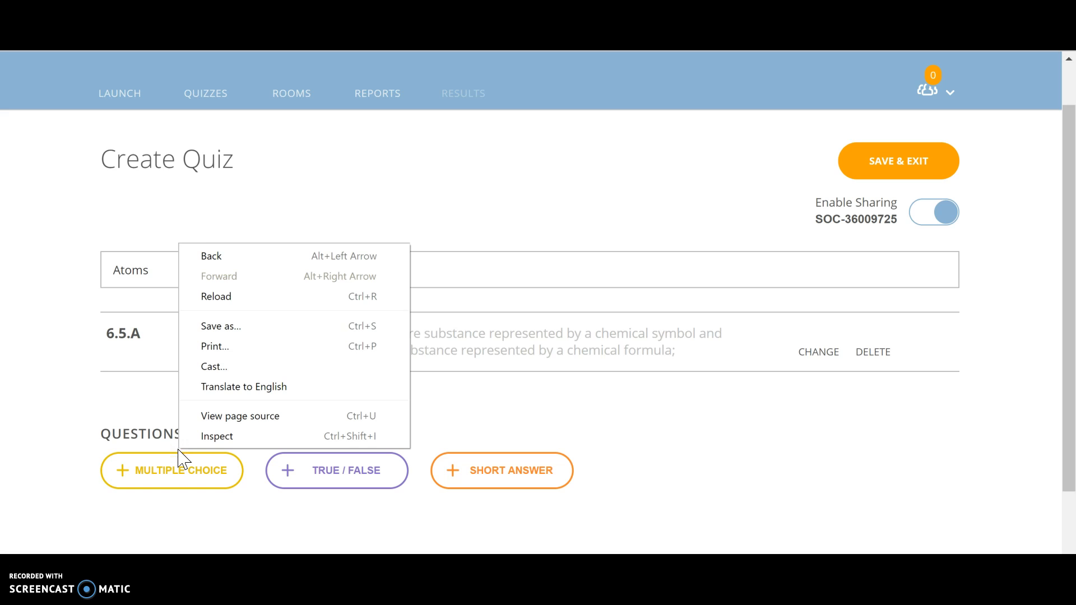
{"action": "left_click", "coordinate": [10, 386]}
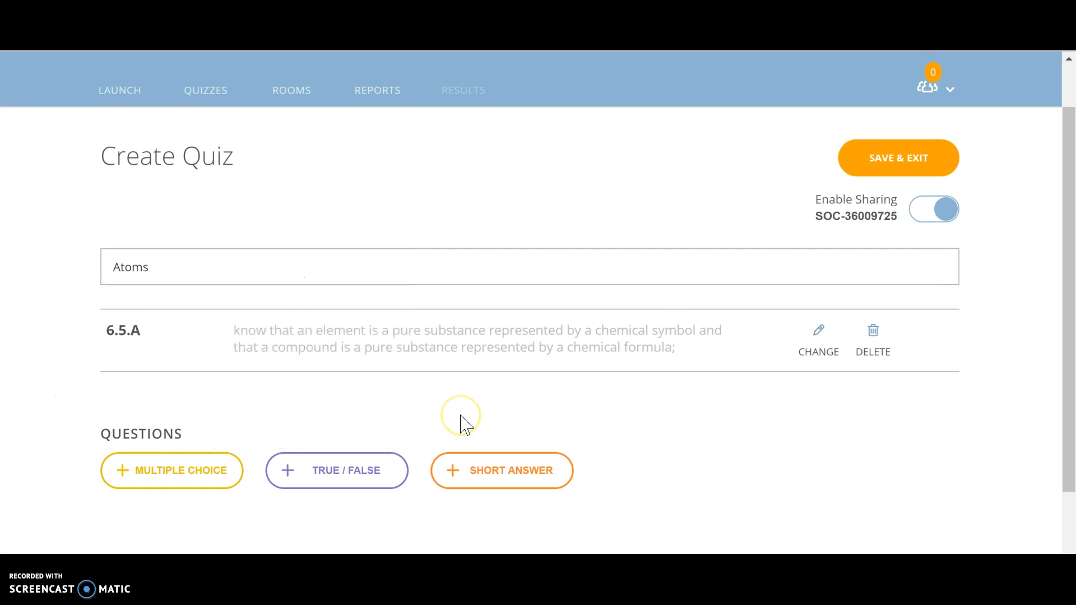
Add a multiple choice question to the Atoms quiz and look over its question and answer fields
{"action": "scroll", "coordinate": [460, 418], "scroll_direction": "down", "scroll_amount": 2}
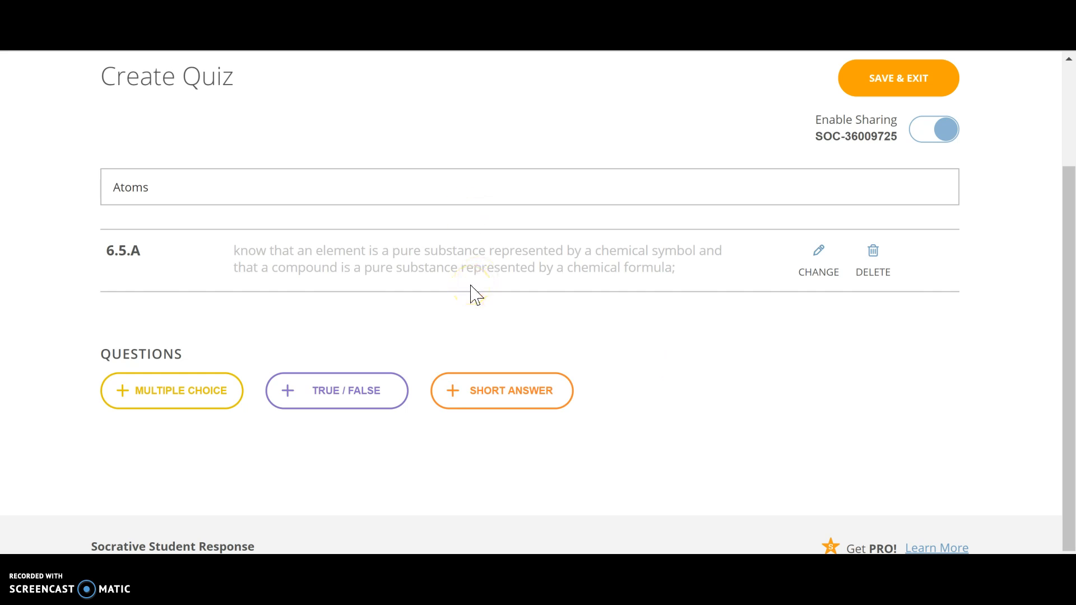
{"action": "scroll", "coordinate": [470, 294], "scroll_direction": "down", "scroll_amount": 1}
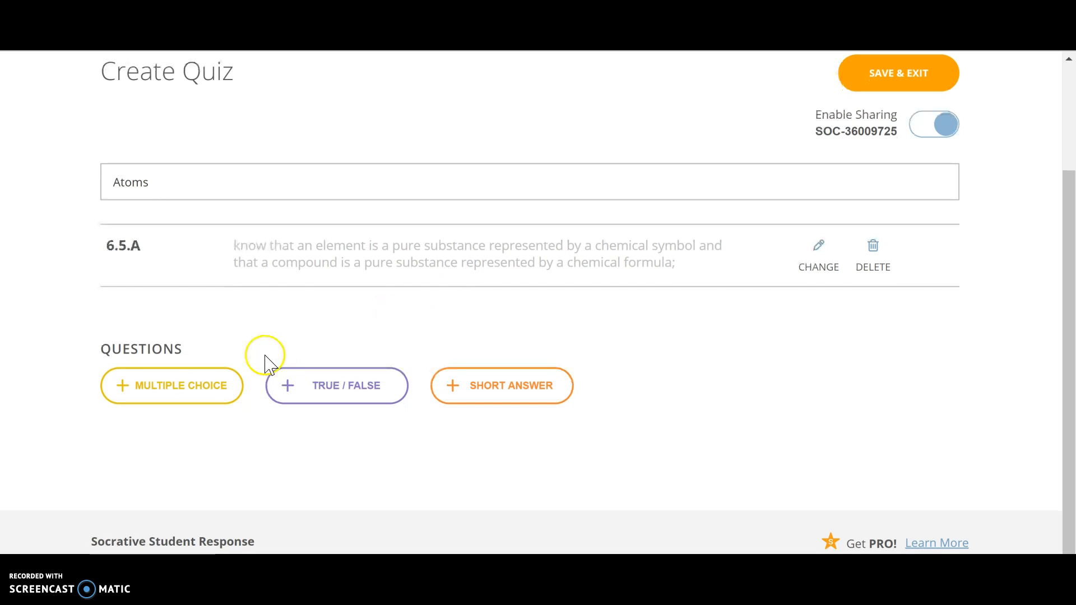
{"action": "left_click", "coordinate": [219, 392]}
{"action": "scroll", "coordinate": [344, 380], "scroll_direction": "down", "scroll_amount": 1}
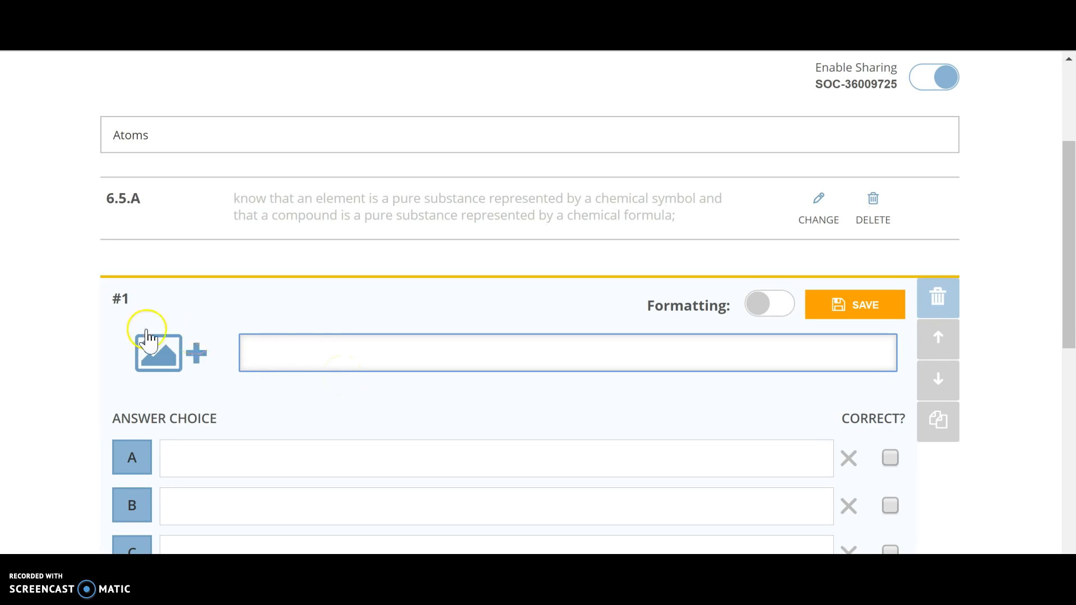
{"action": "scroll", "coordinate": [336, 353], "scroll_direction": "down", "scroll_amount": 3}
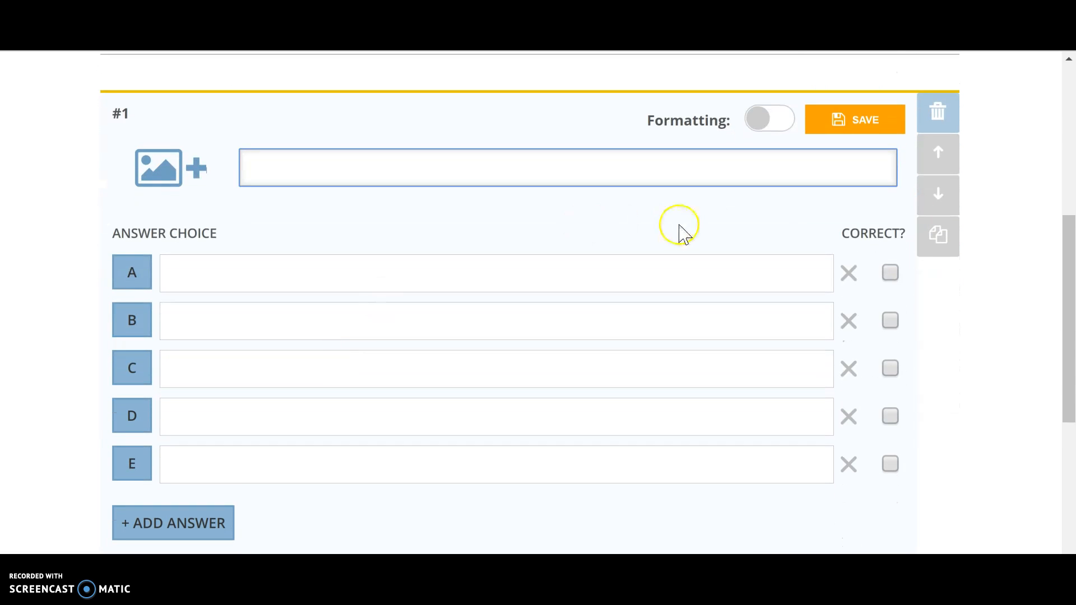
{"action": "scroll", "coordinate": [637, 267], "scroll_direction": "up", "scroll_amount": 3}
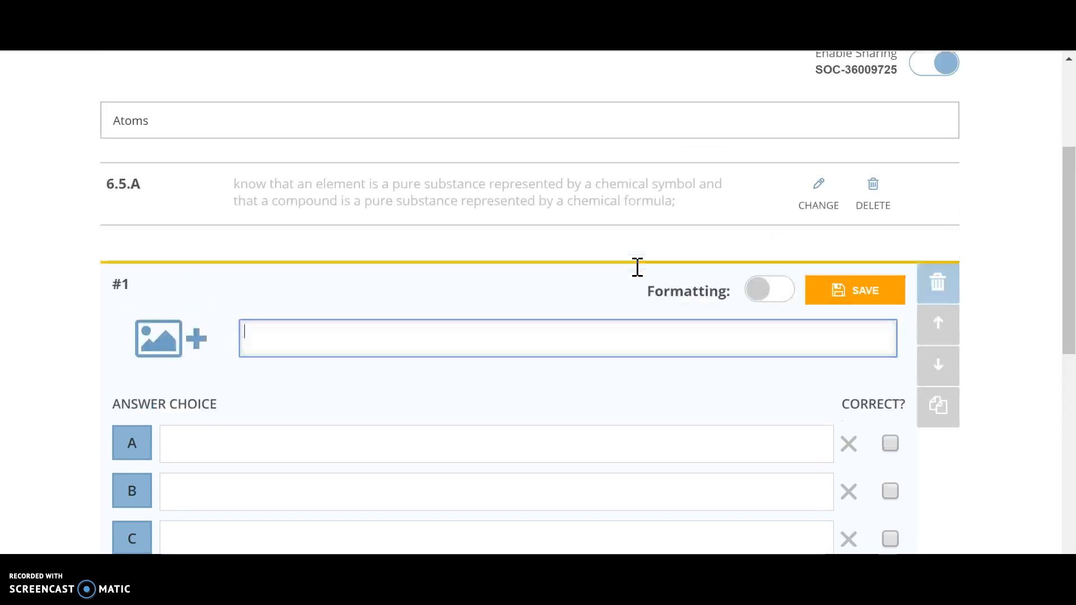
{"action": "scroll", "coordinate": [639, 275], "scroll_direction": "down", "scroll_amount": 2}
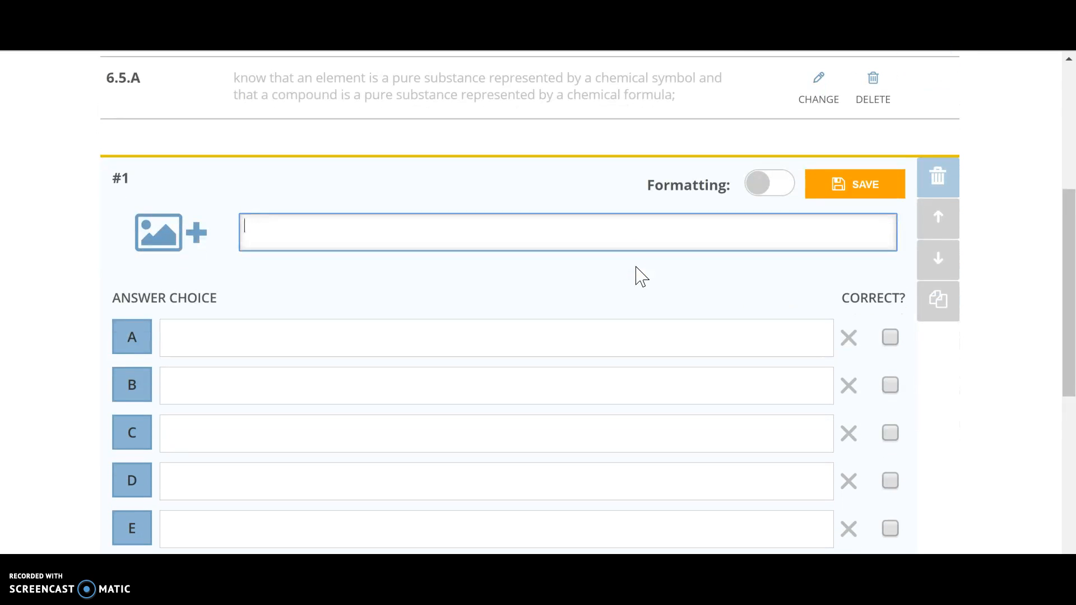
Enter "What is the definition of an atom?" as the text of question 1
{"action": "type", "text": "t is ht"}
{"action": "type", "text": " of an"}
{"action": "key", "text": "BackSpace"}
{"action": "key", "text": "BackSpace"}
{"action": "key", "text": "BackSpace"}
{"action": "key", "text": "BackSpace"}
{"action": "key", "text": "BackSpace"}
{"action": "key", "text": "BackSpace"}
{"action": "key", "text": "BackSpace"}
{"action": "key", "text": "BackSpace"}
{"action": "key", "text": "BackSpace"}
{"action": "key", "text": "BackSpace"}
{"action": "type", "text": "i"}
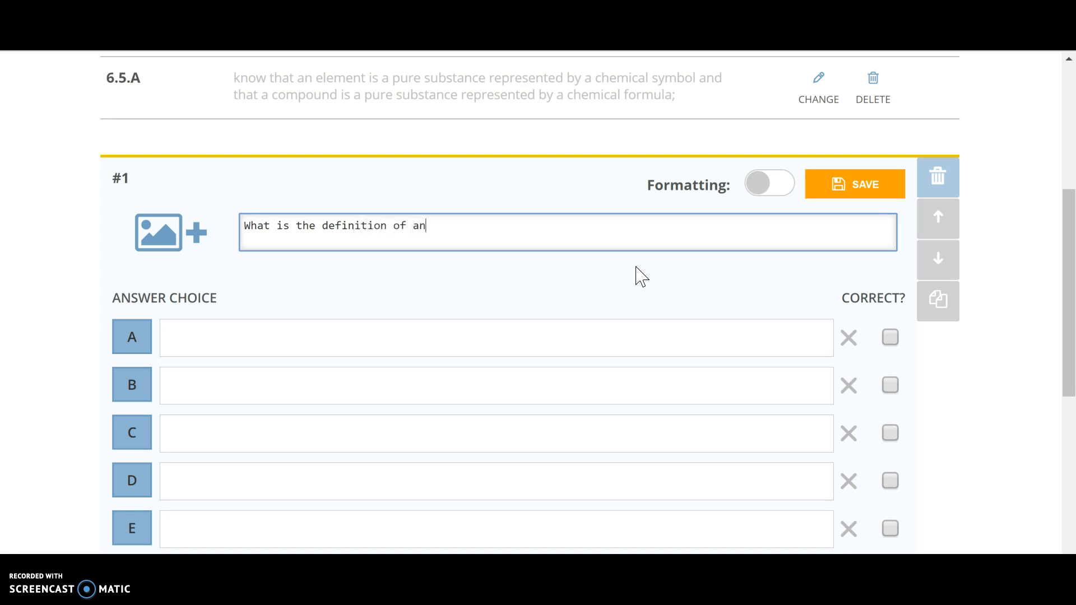
Fill answer choices A to D with a, s, d and f, and remove choice E
{"action": "left_click", "coordinate": [562, 347]}
{"action": "type", "text": "a"}
{"action": "left_click", "coordinate": [377, 394]}
{"action": "type", "text": "s"}
{"action": "left_click", "coordinate": [354, 435]}
{"action": "type", "text": "d"}
{"action": "left_click", "coordinate": [325, 487]}
{"action": "type", "text": "f"}
{"action": "scroll", "coordinate": [326, 489], "scroll_direction": "down", "scroll_amount": 2}
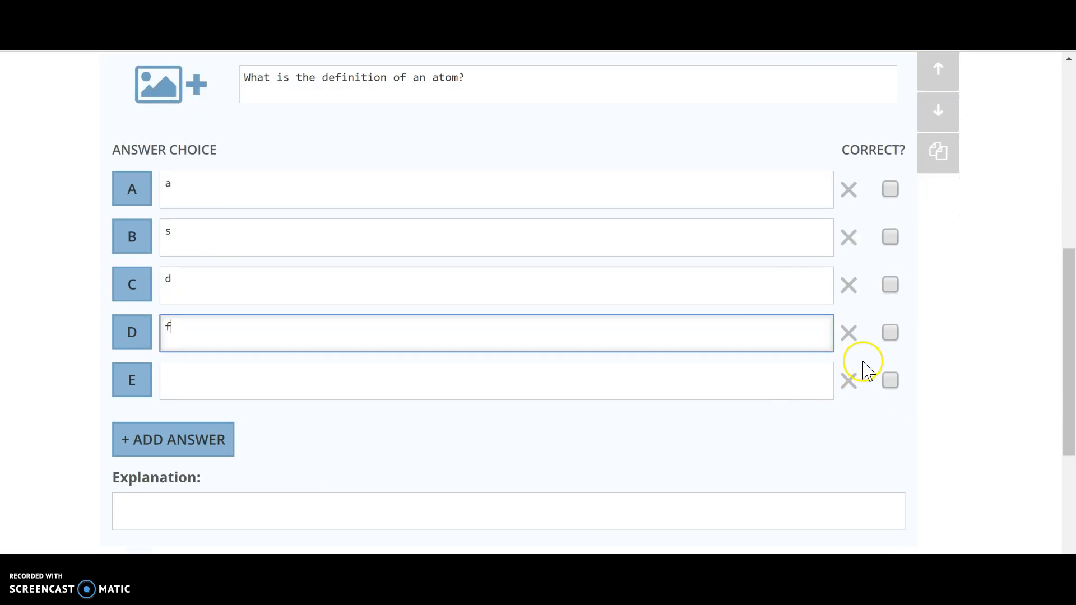
{"action": "left_click", "coordinate": [848, 378]}
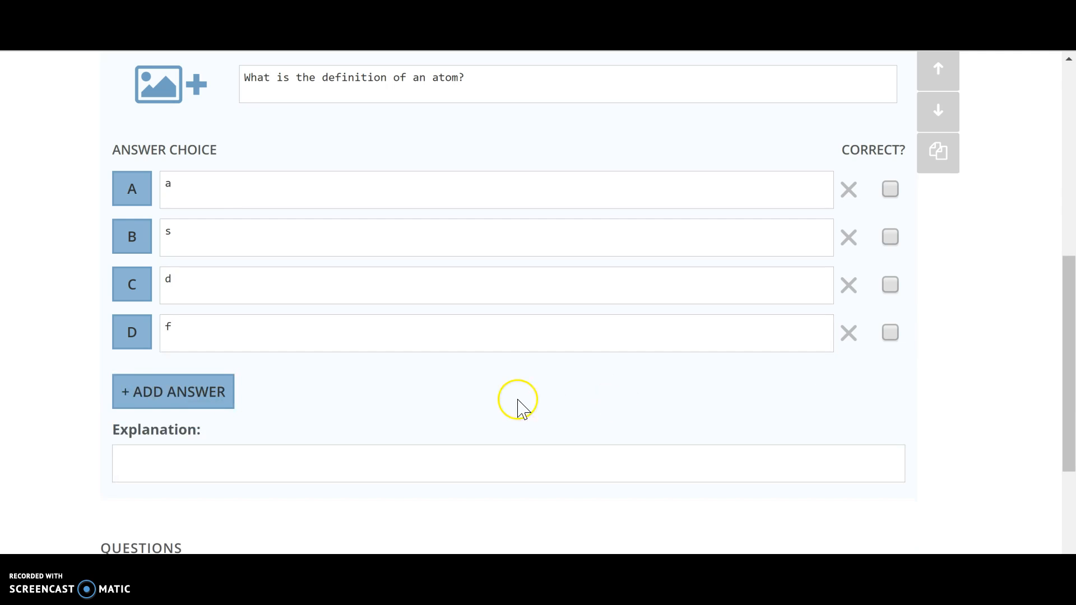
Save question 1, then save the Atoms quiz and exit to the quiz list
{"action": "scroll", "coordinate": [360, 420], "scroll_direction": "down", "scroll_amount": 2}
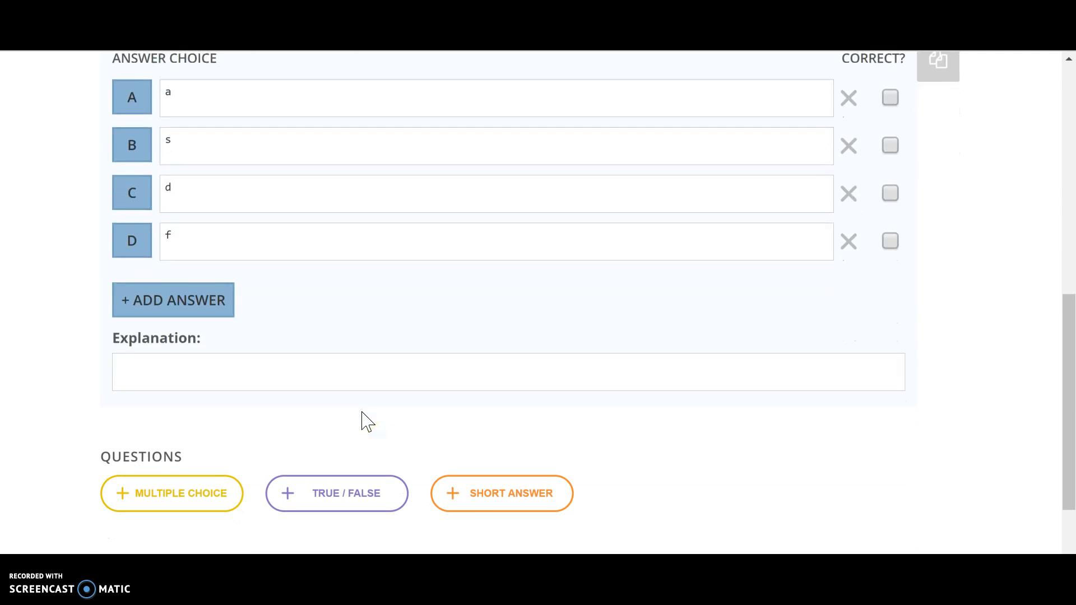
{"action": "scroll", "coordinate": [363, 417], "scroll_direction": "up", "scroll_amount": 4}
{"action": "left_click", "coordinate": [862, 172]}
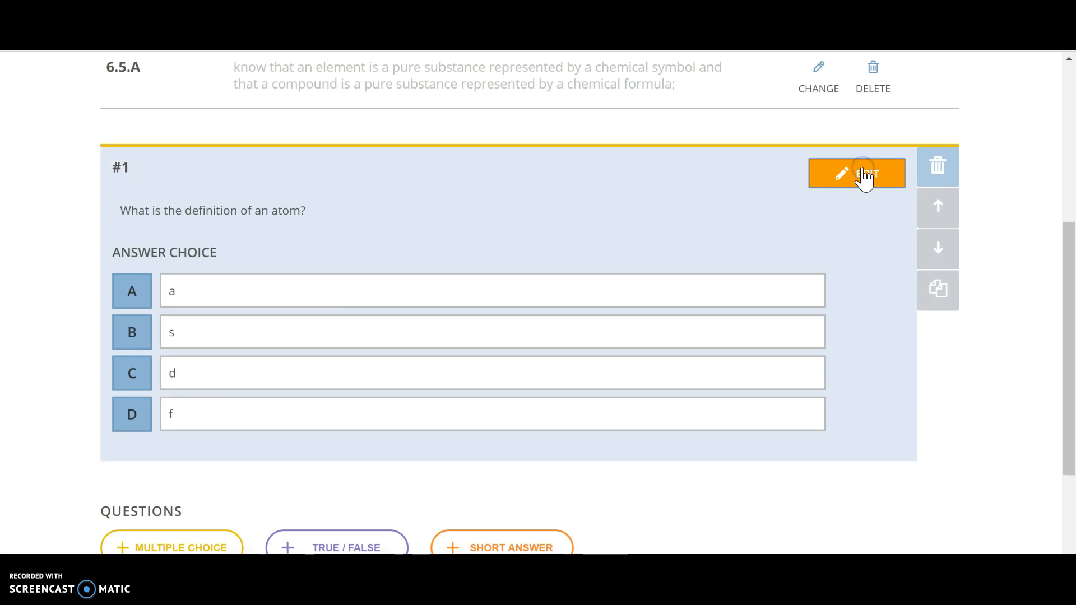
{"action": "scroll", "coordinate": [831, 298], "scroll_direction": "down", "scroll_amount": 3}
{"action": "scroll", "coordinate": [835, 299], "scroll_direction": "up", "scroll_amount": 5}
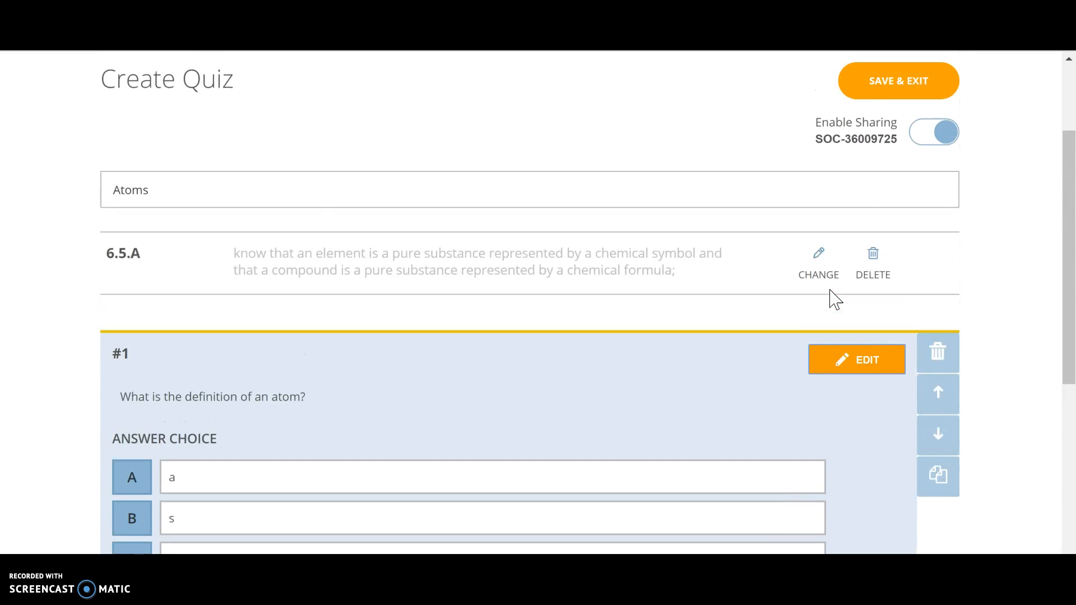
{"action": "left_click", "coordinate": [876, 92]}
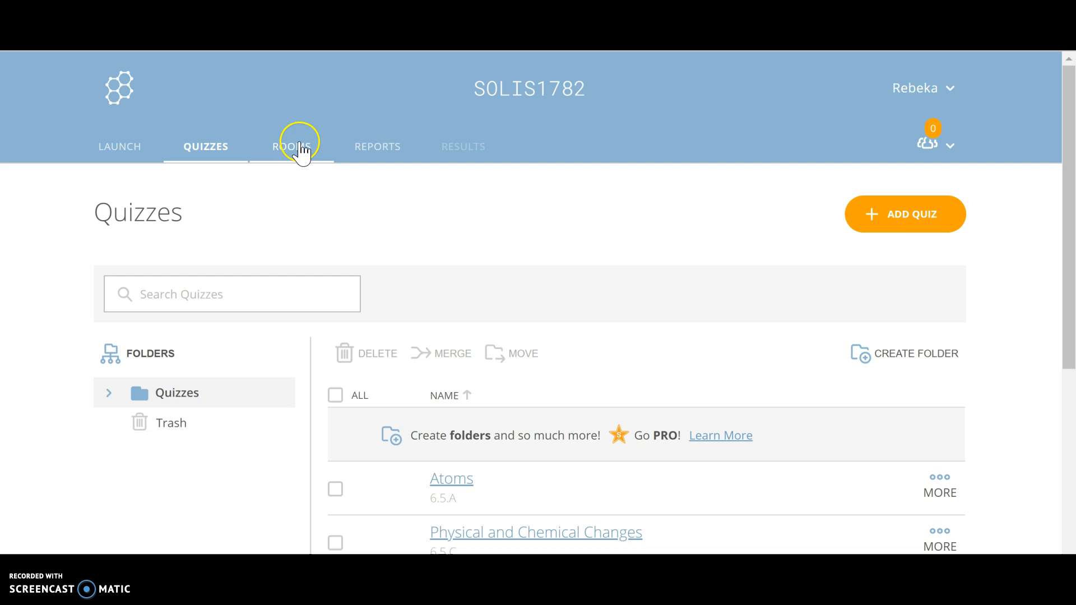
Look over the Rooms page and the list of past activity reports, and try to open Results
{"action": "left_click", "coordinate": [300, 149]}
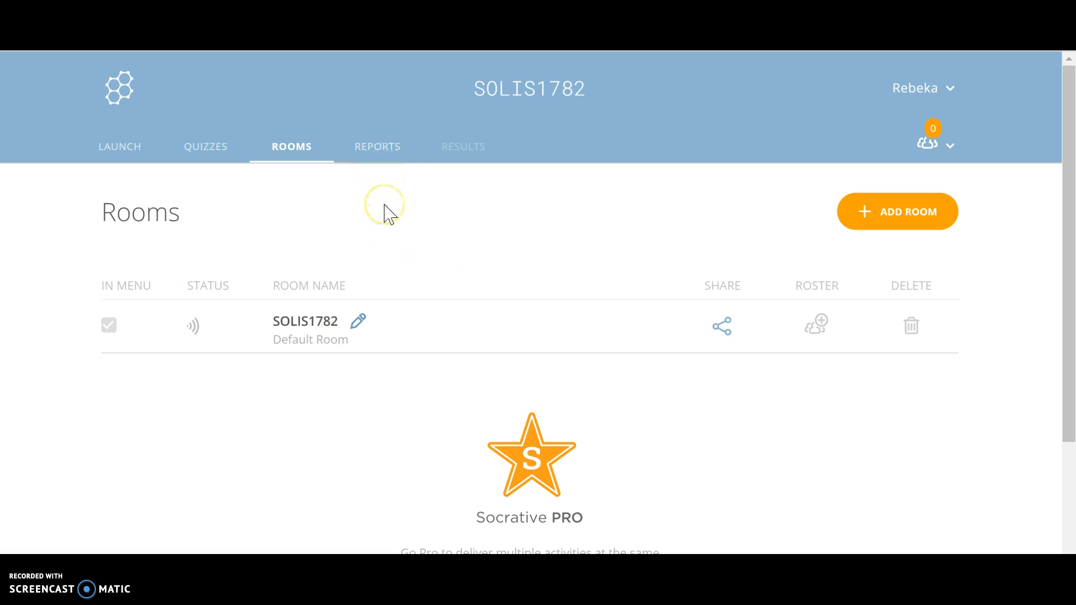
{"action": "left_click", "coordinate": [375, 151]}
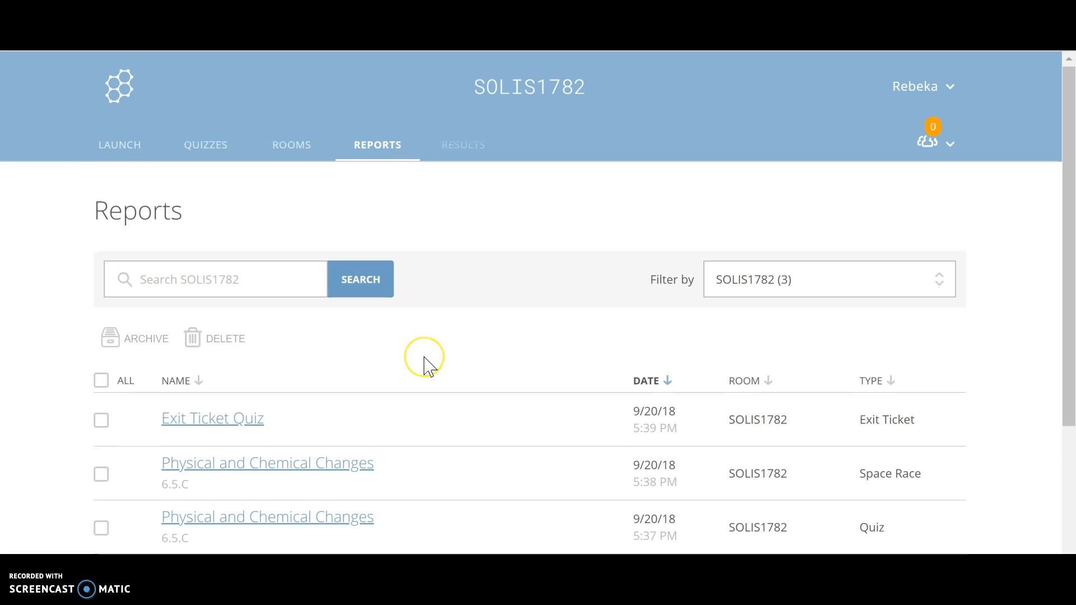
{"action": "scroll", "coordinate": [426, 363], "scroll_direction": "down", "scroll_amount": 2}
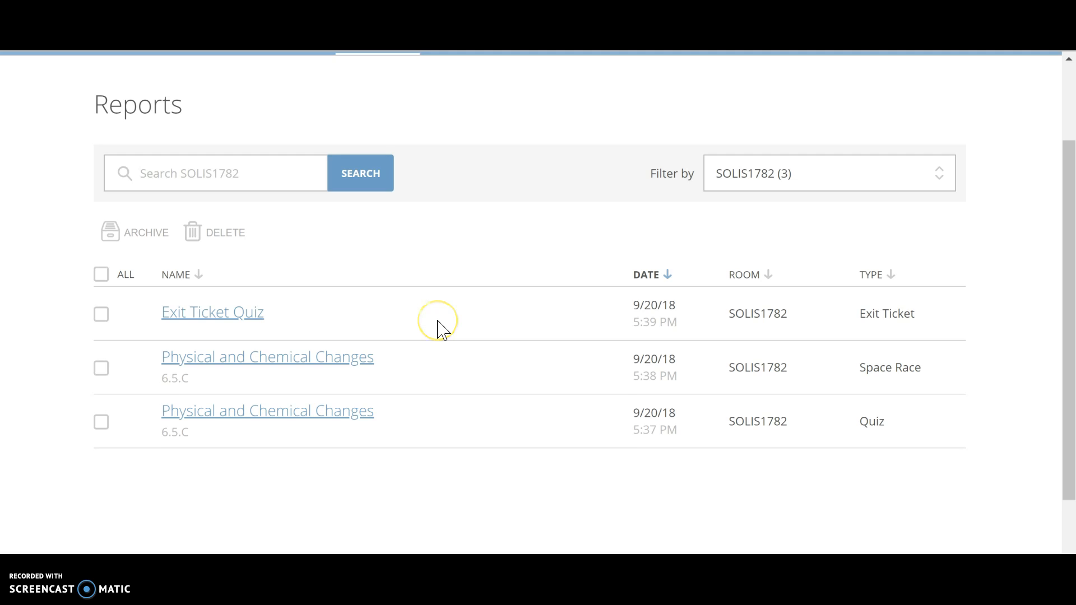
{"action": "scroll", "coordinate": [440, 328], "scroll_direction": "up", "scroll_amount": 2}
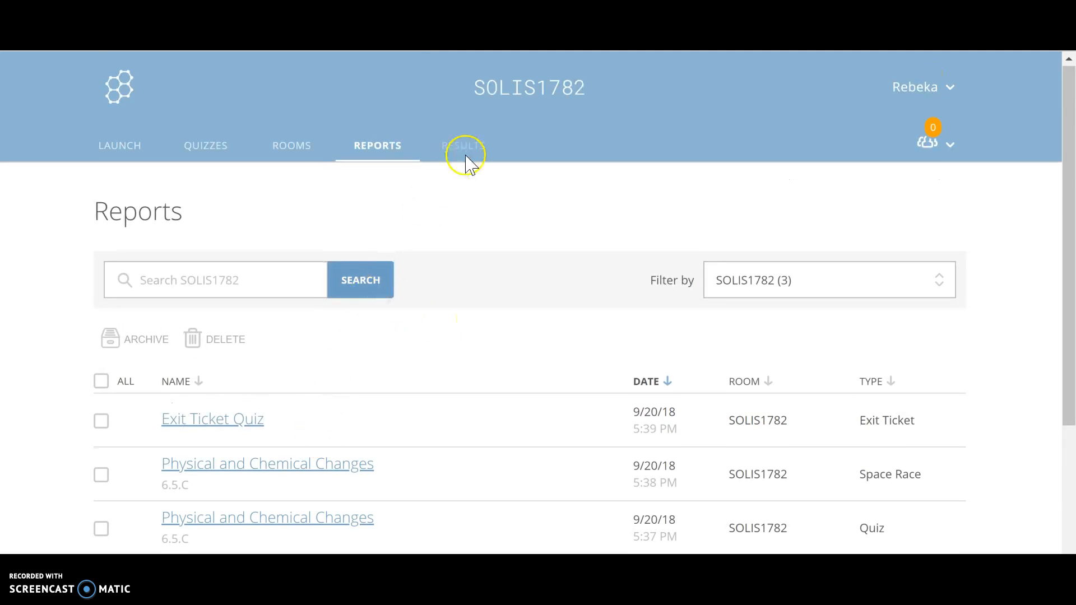
{"action": "left_click", "coordinate": [459, 140]}
Return to the launch page and check the options for the students in the room without clearing it
{"action": "left_click", "coordinate": [137, 147]}
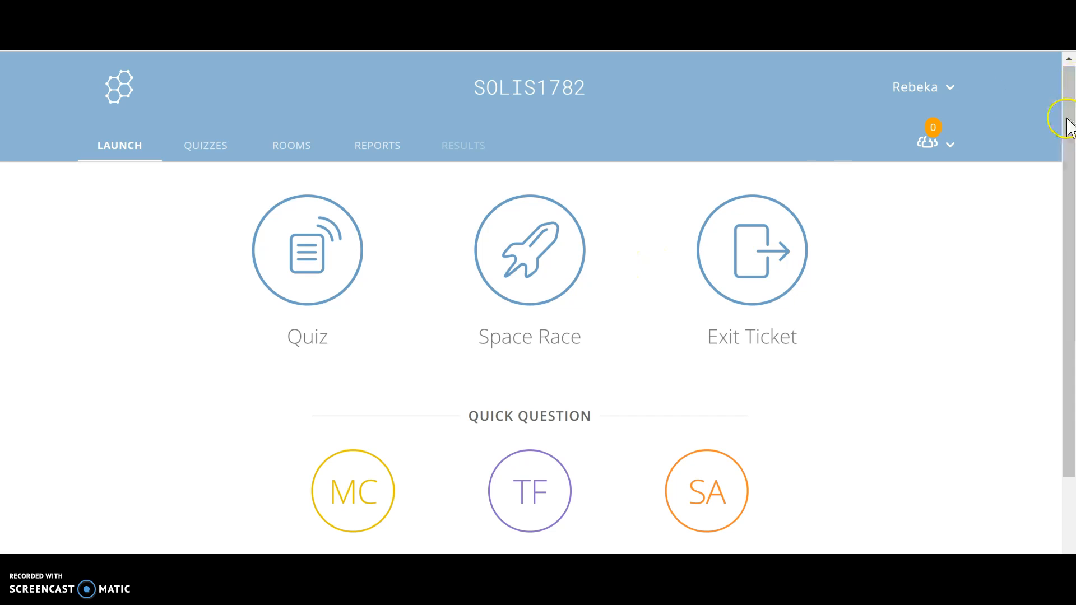
{"action": "left_click", "coordinate": [947, 145]}
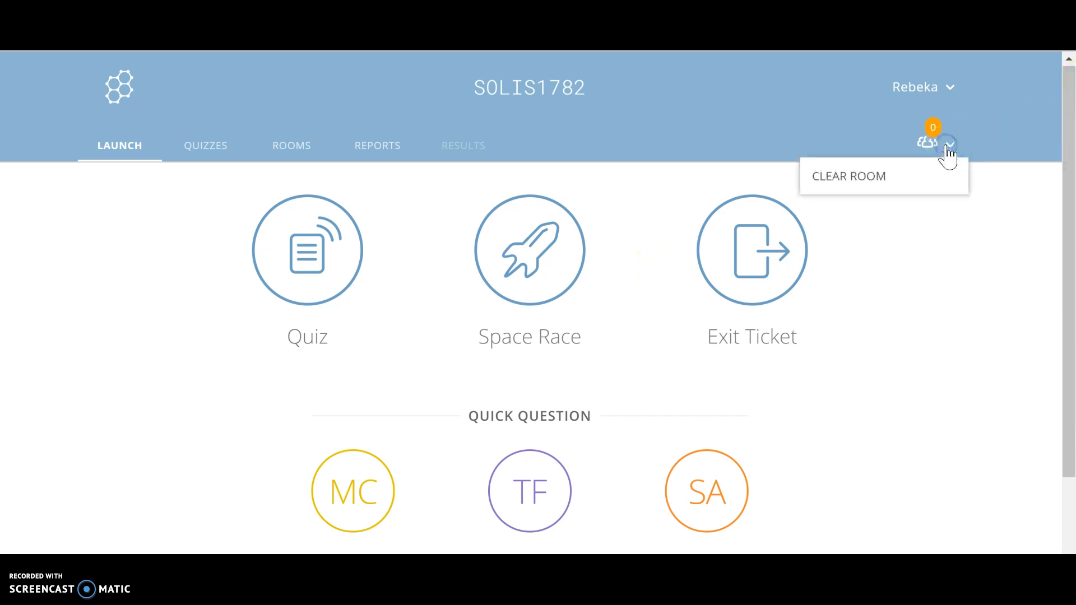
{"action": "left_click", "coordinate": [940, 141]}
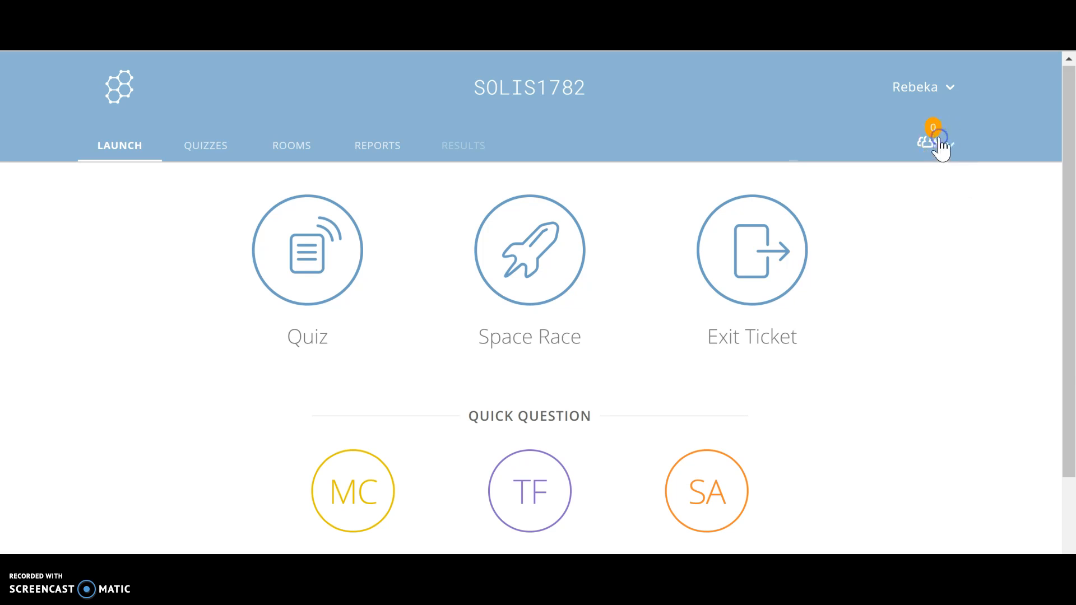
Open the Socrative website in a new browser tab and go to the student login page
{"action": "left_click", "coordinate": [936, 85]}
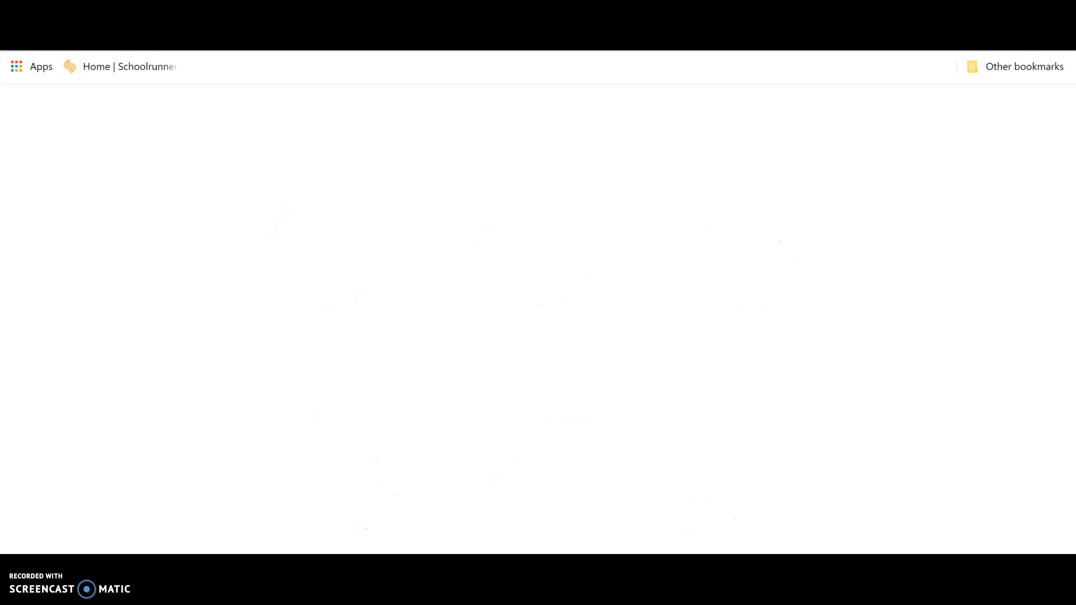
{"action": "type", "text": "s"}
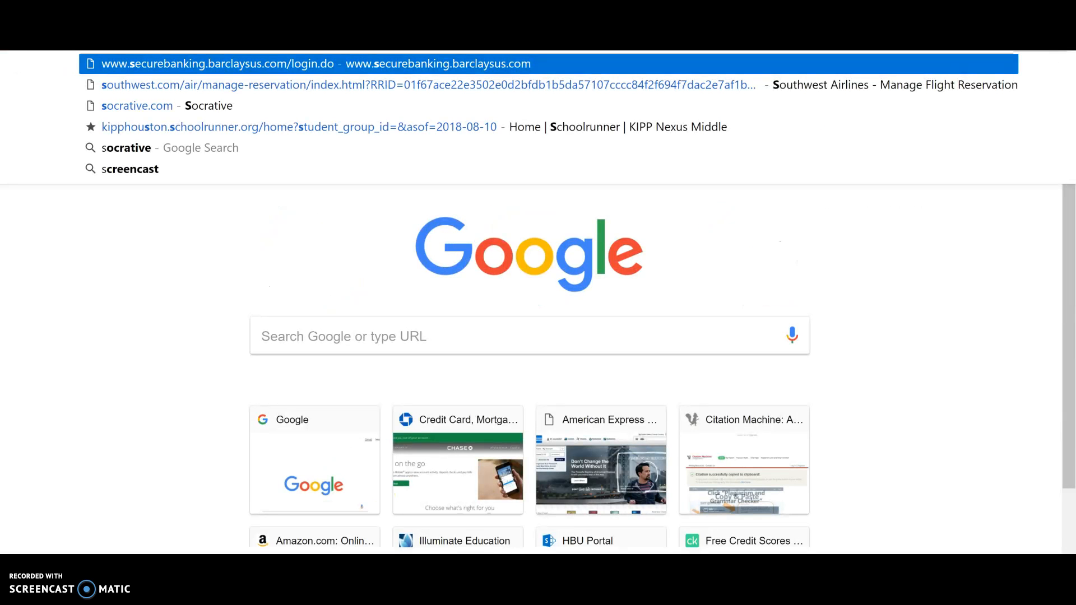
{"action": "type", "text": "oc"}
{"action": "key", "text": "Return"}
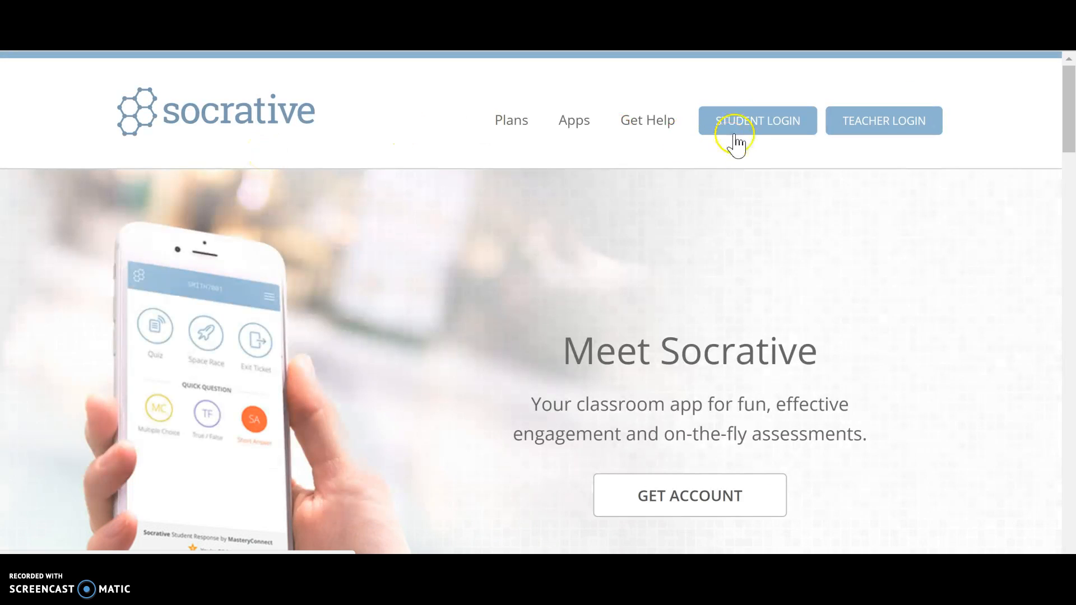
{"action": "left_click", "coordinate": [738, 129]}
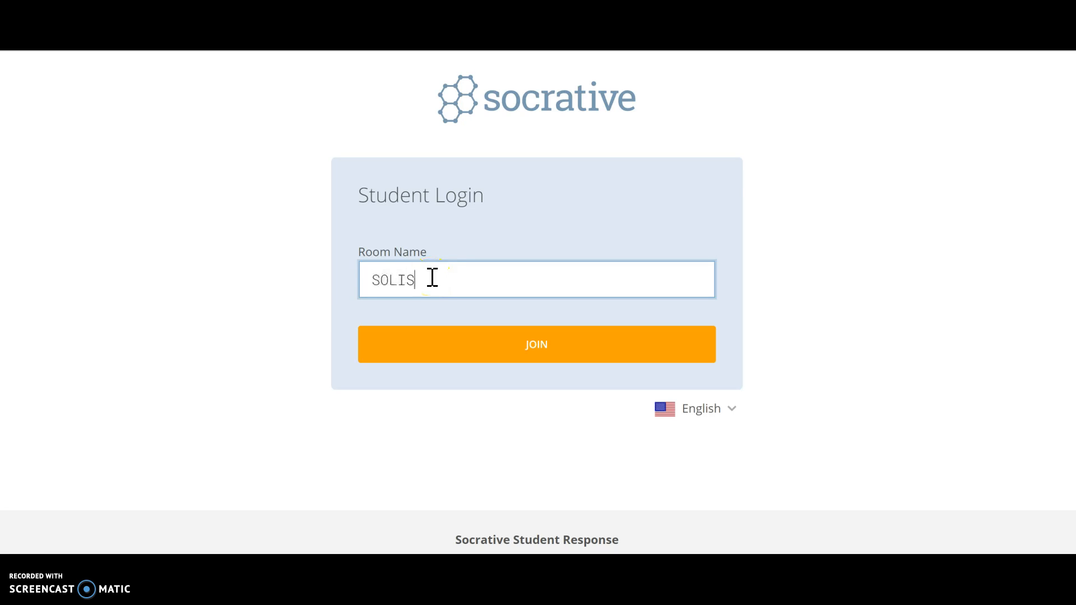
Join the teacher's room as a student by entering its room name
{"action": "left_click", "coordinate": [502, 336]}
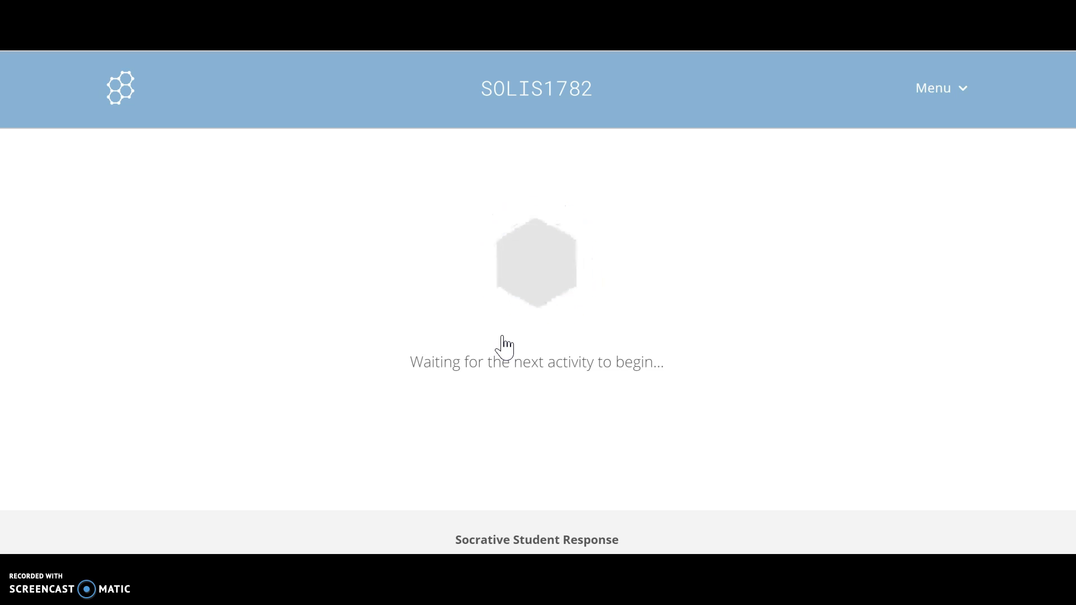
{"action": "left_click", "coordinate": [644, 261]}
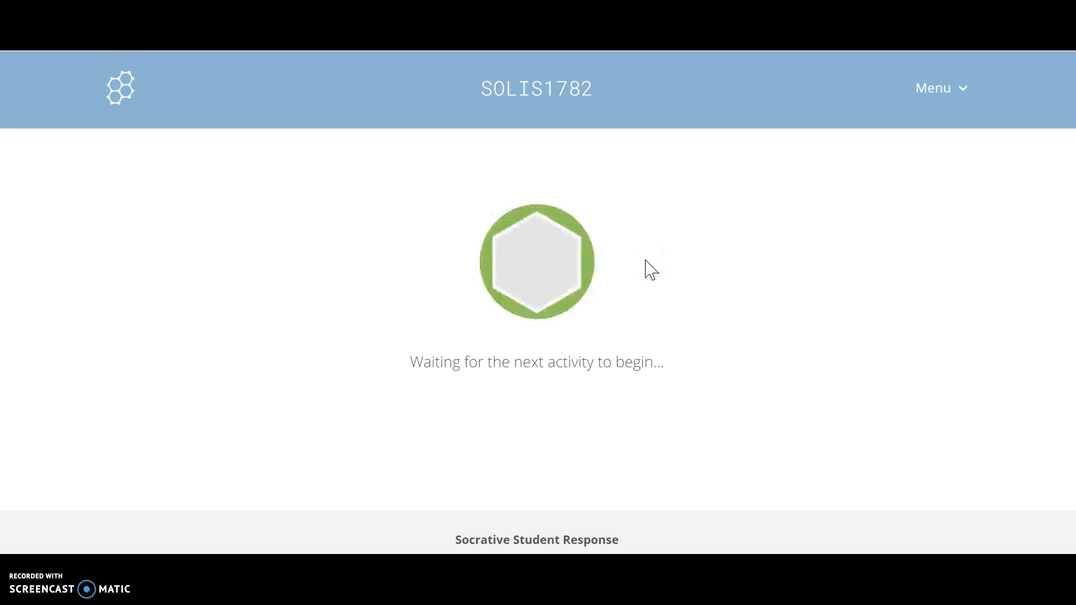
Log the student out of the room and return to the student login form
{"action": "left_click", "coordinate": [889, 85]}
{"action": "left_click", "coordinate": [937, 89]}
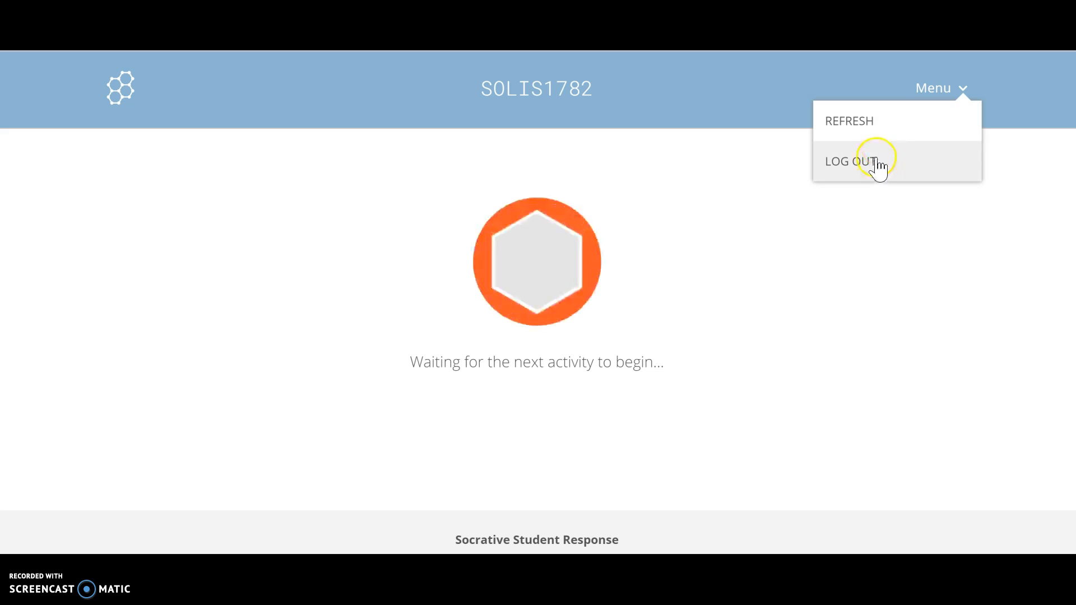
{"action": "left_click", "coordinate": [876, 159]}
{"action": "left_click", "coordinate": [424, 231]}
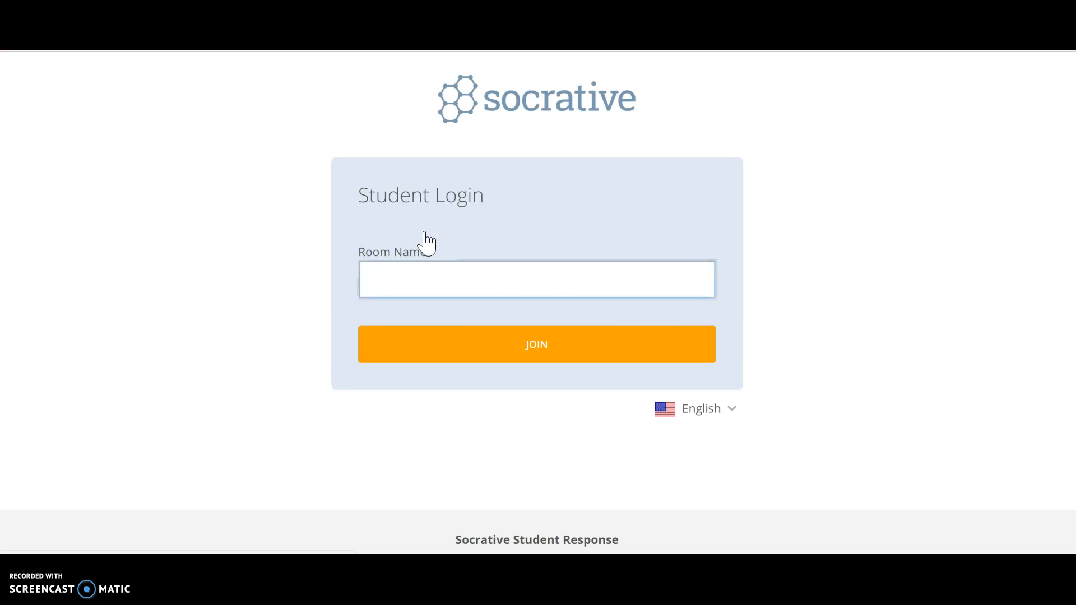